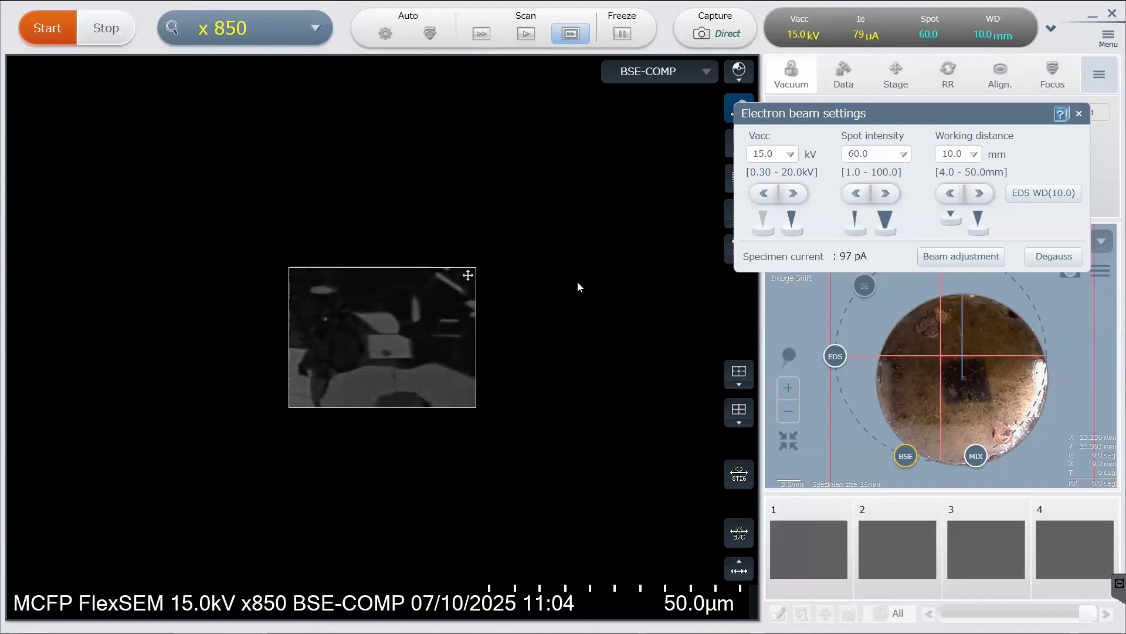
Lower the live BSE image's magnification to x200 and apply auto brightness-contrast
scroll(577, 281, up, 5)
scroll(577, 281, down, 5)
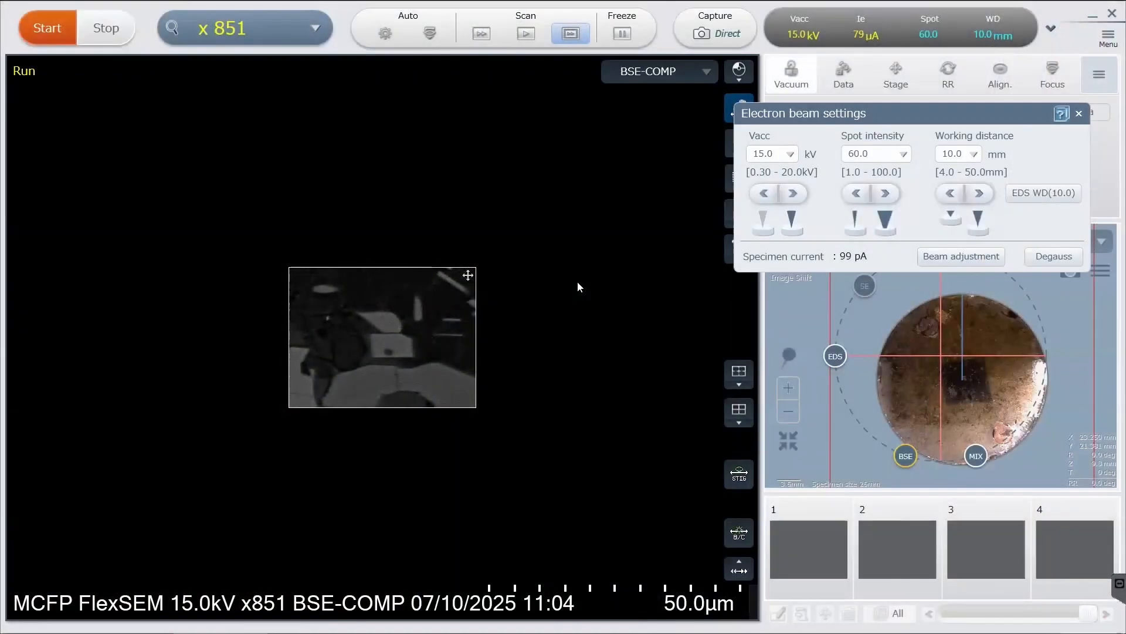
scroll(577, 282, down, 3)
scroll(577, 287, down, 8)
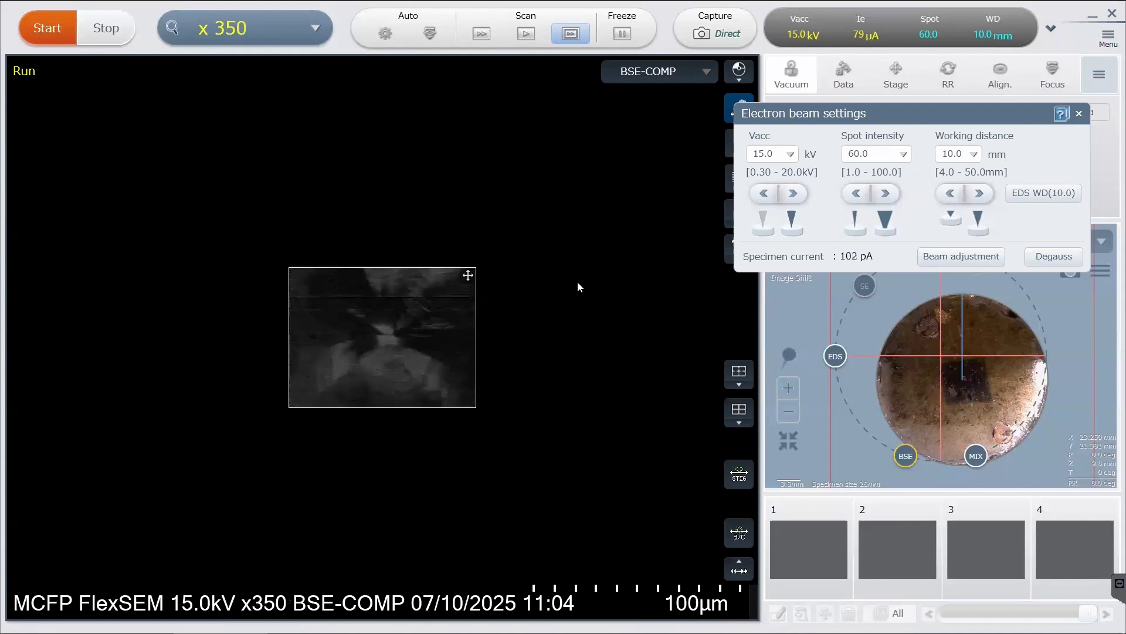
scroll(578, 286, down, 1)
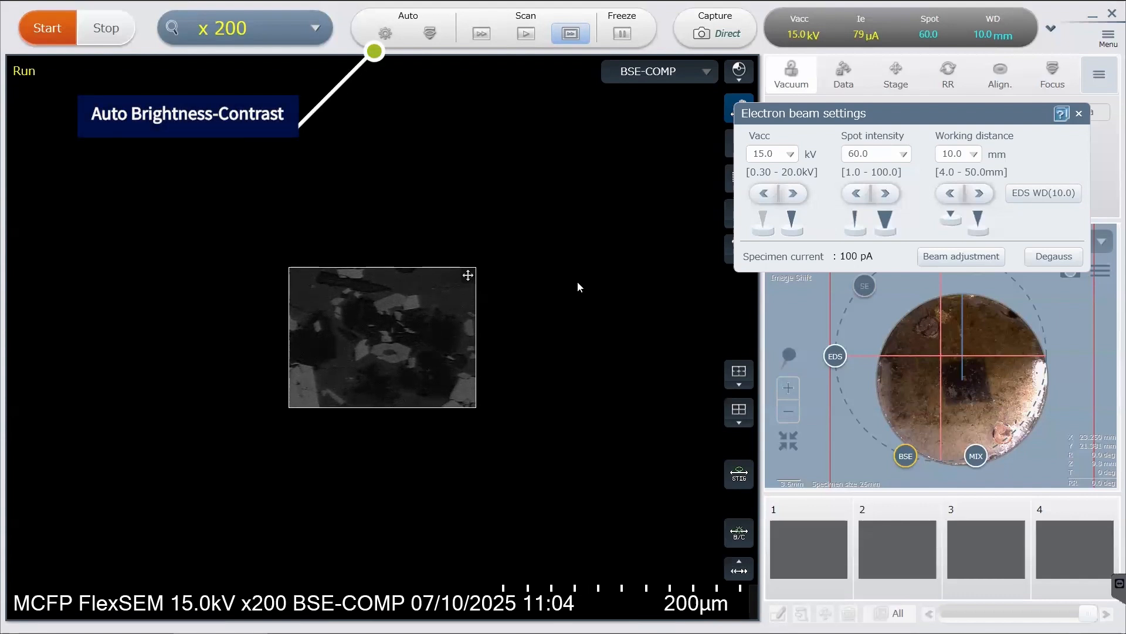
key(F5)
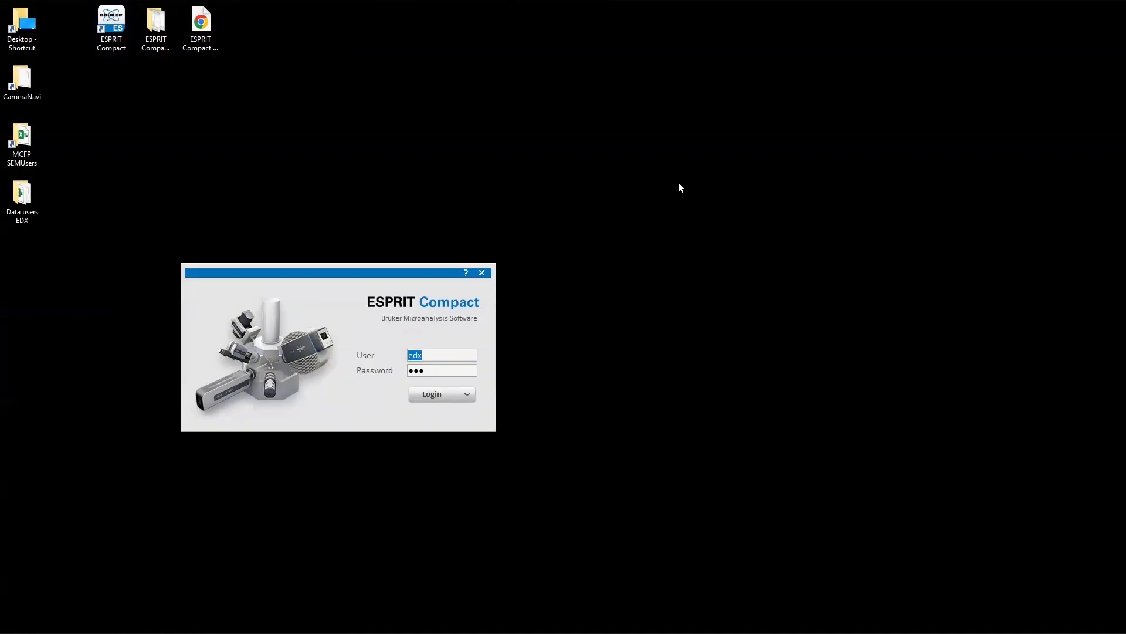
Log in to ESPRIT Compact with the prefilled credentials and dismiss the sample properties dialog without entering data
key(Return)
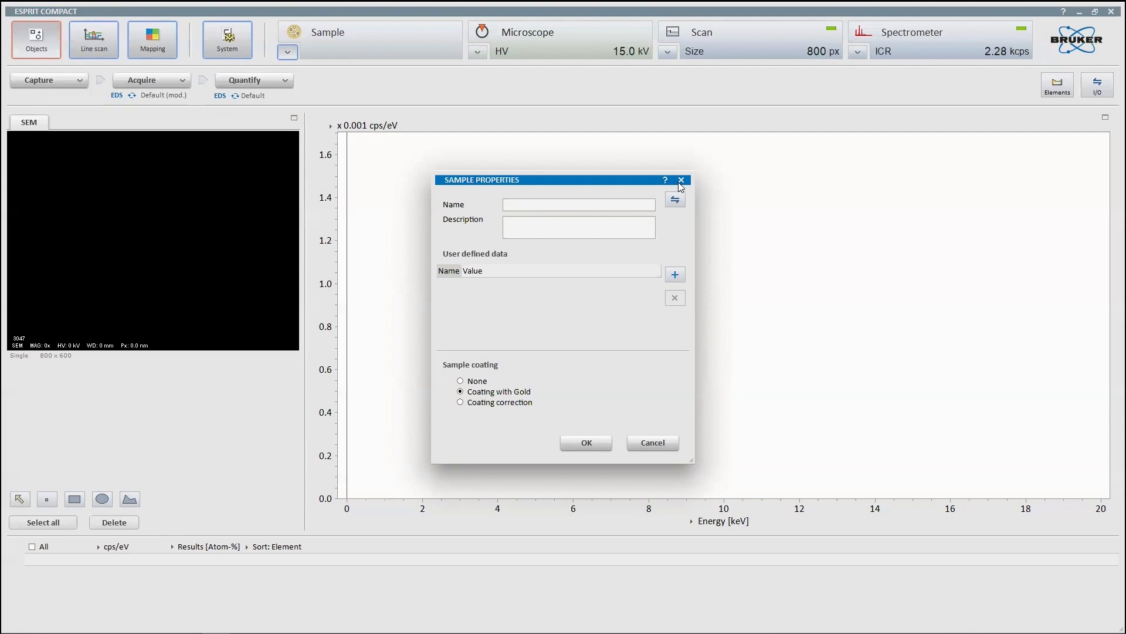
click(679, 183)
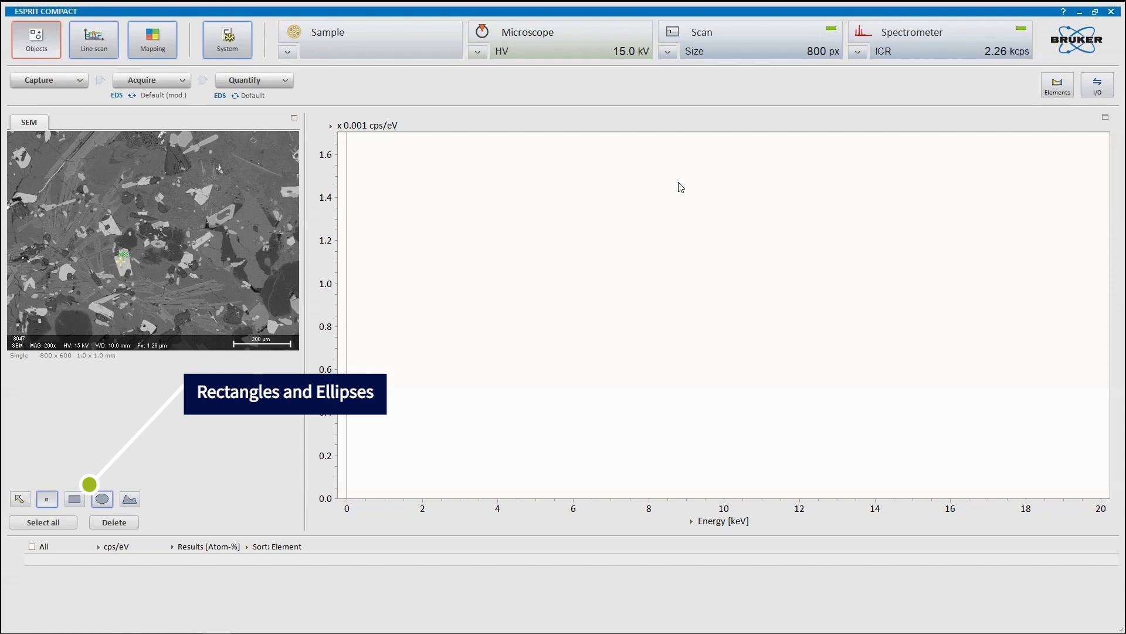
Draw a rectangular analysis area on the upper half of the SEM image and a circle around the dark round grain at its upper left
key(Right)
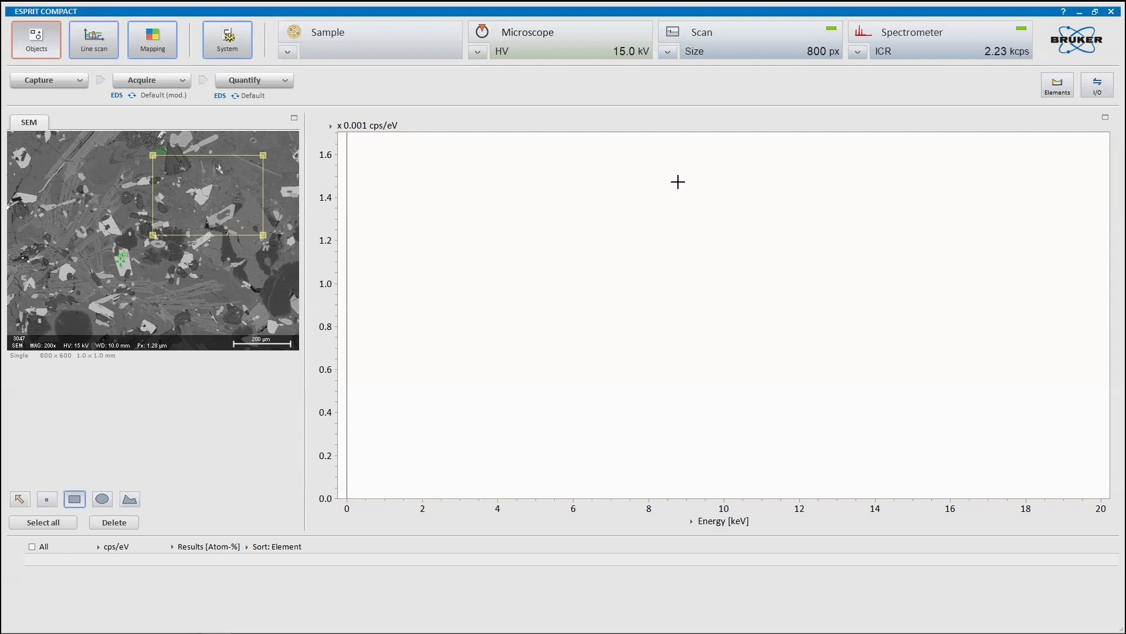
key(Right)
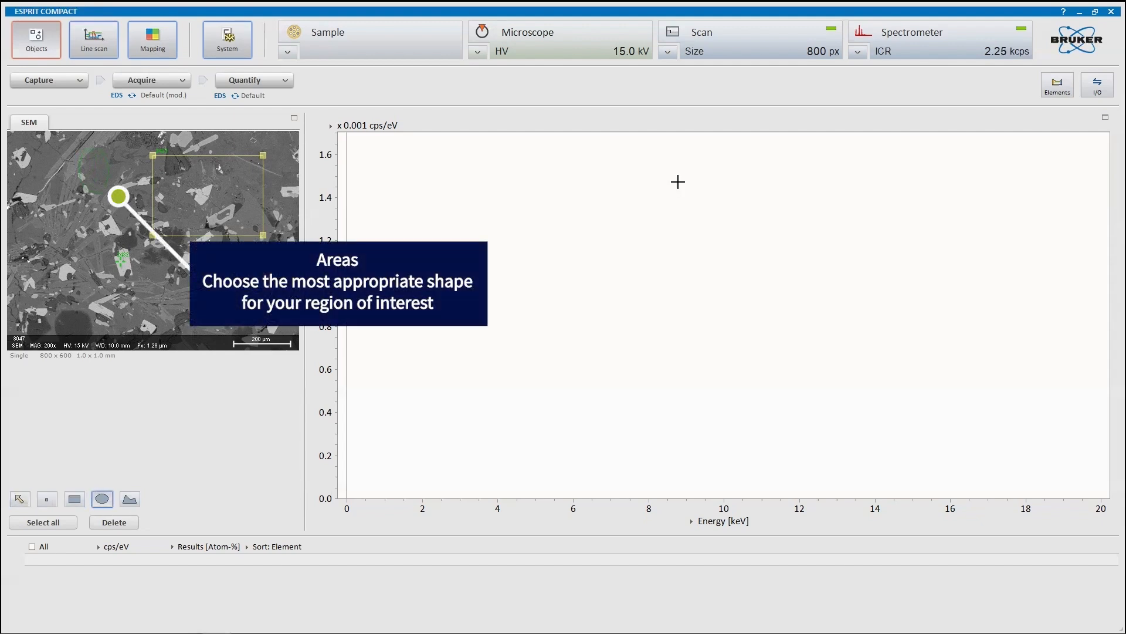
drag(78, 149, 118, 193)
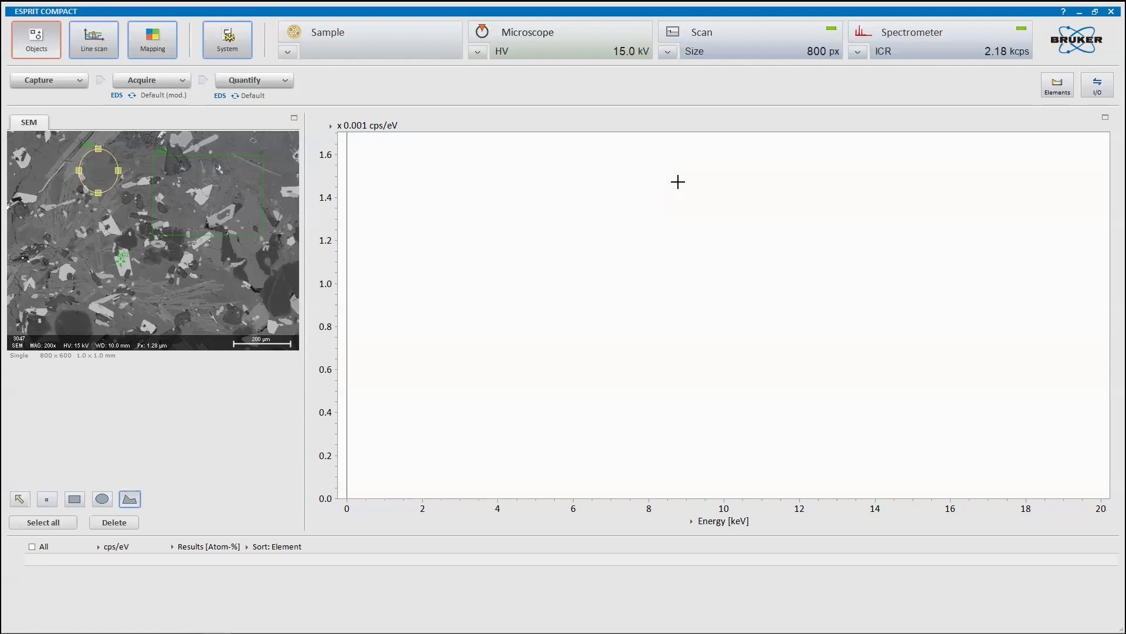
Outline the bright V-shaped grain near the lower left of the SEM image with a polygon analysis area
click(111, 318)
click(91, 307)
click(112, 291)
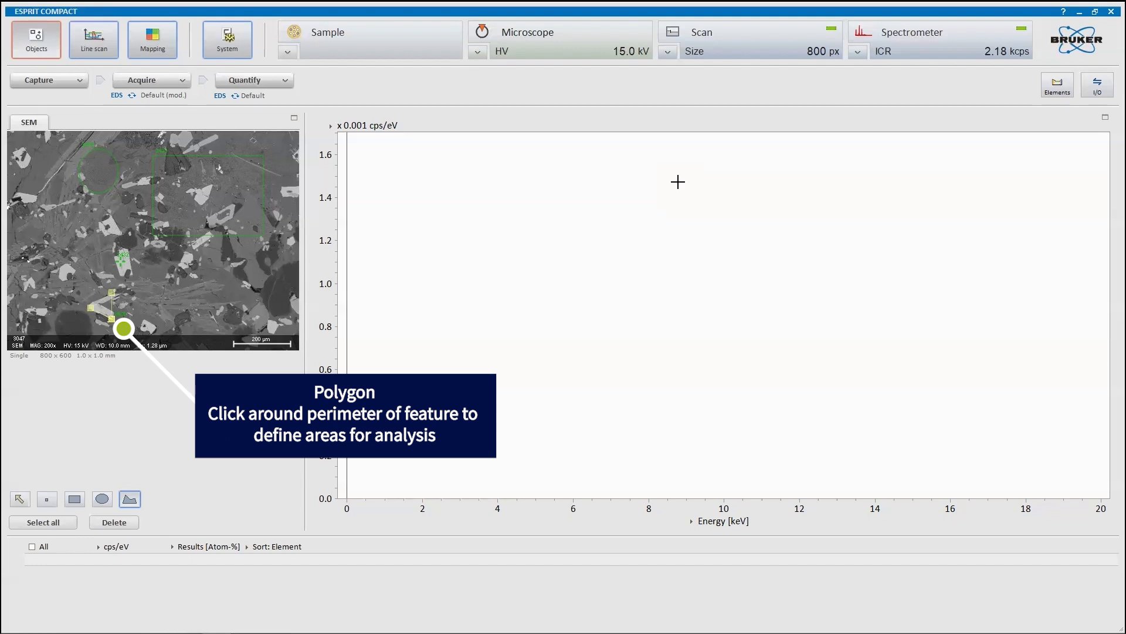
click(119, 293)
double_click(102, 304)
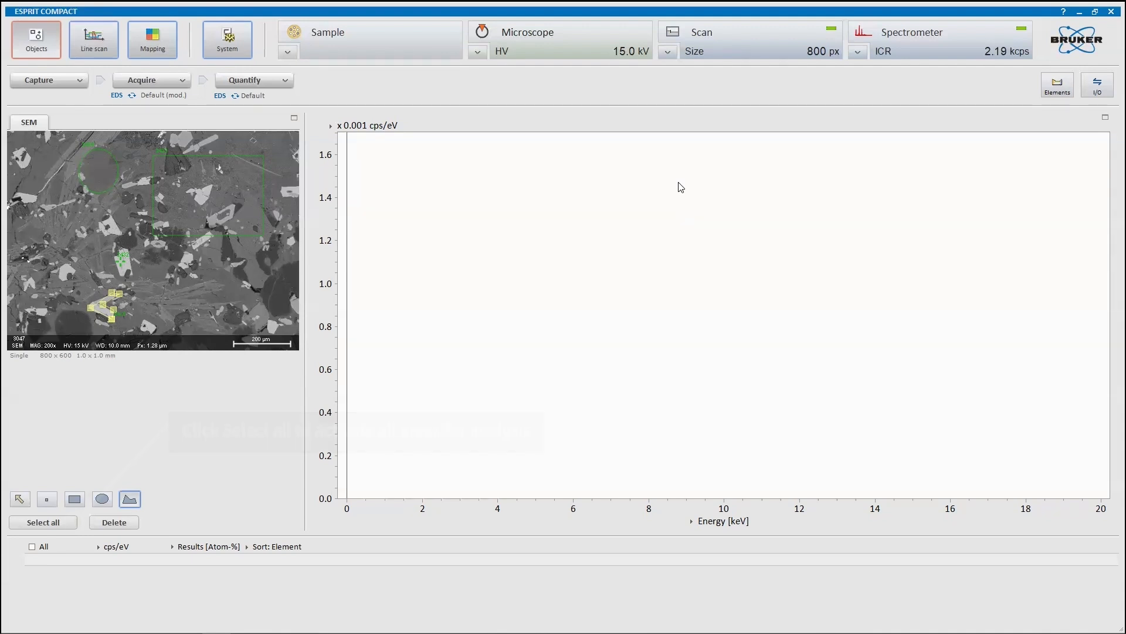
Select all drawn areas together, clear that selection, and delete the polygon, circle and remaining areas individually
click(74, 521)
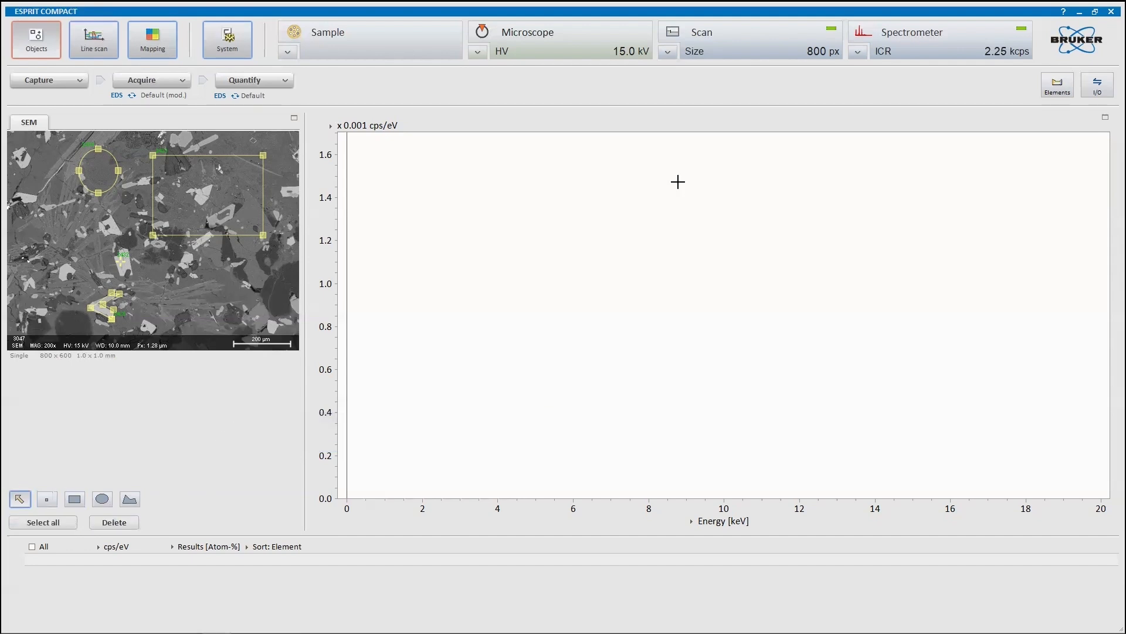
click(679, 183)
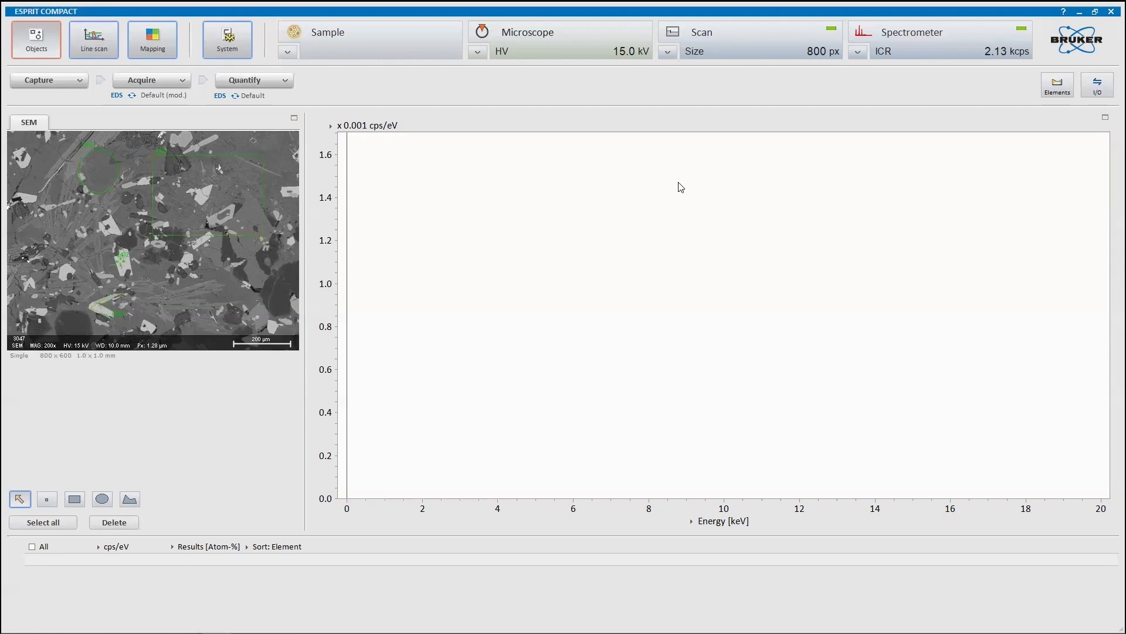
key(Tab)
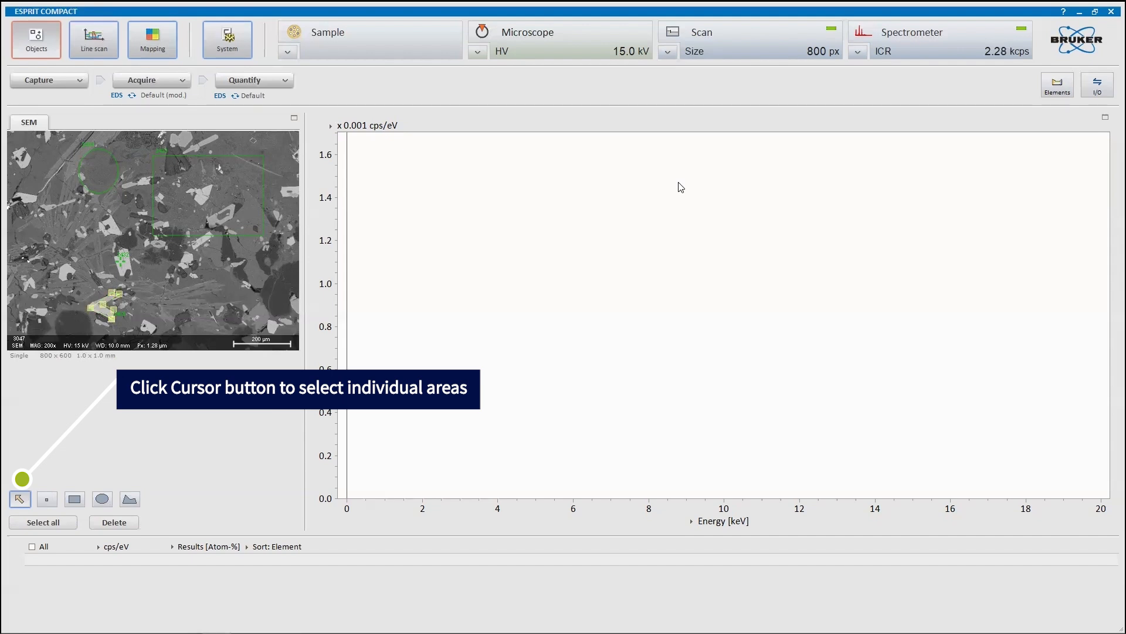
click(114, 522)
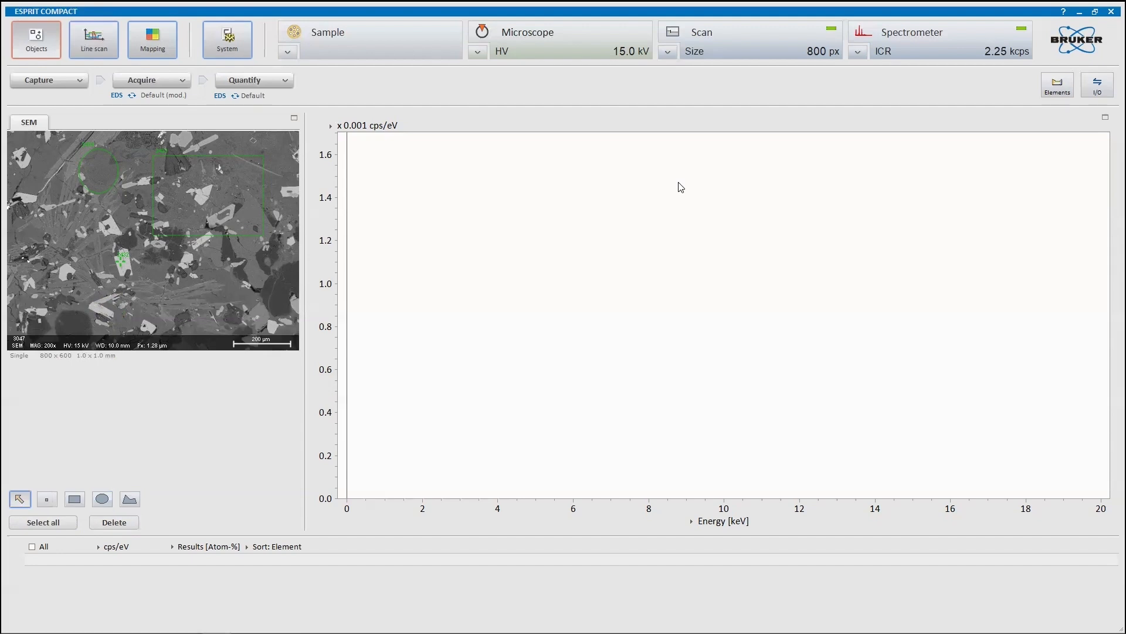
click(98, 171)
click(114, 522)
click(114, 522)
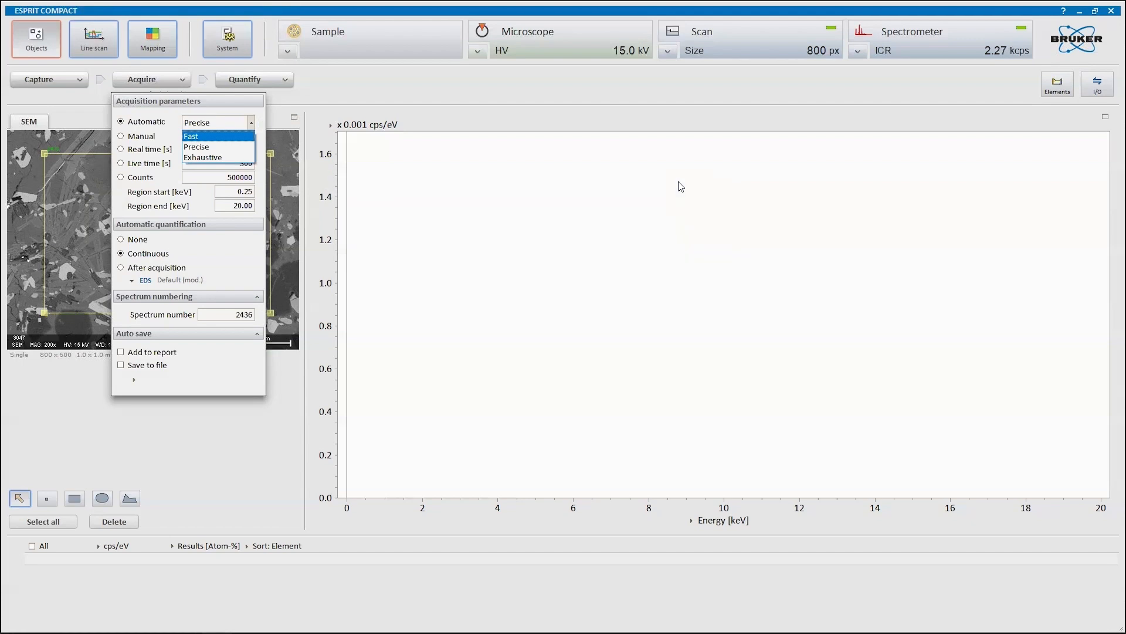
Choose Precise as the automatic acquisition mode and acquire the EDS spectrum of the large rectangular area
key(Down)
key(Down)
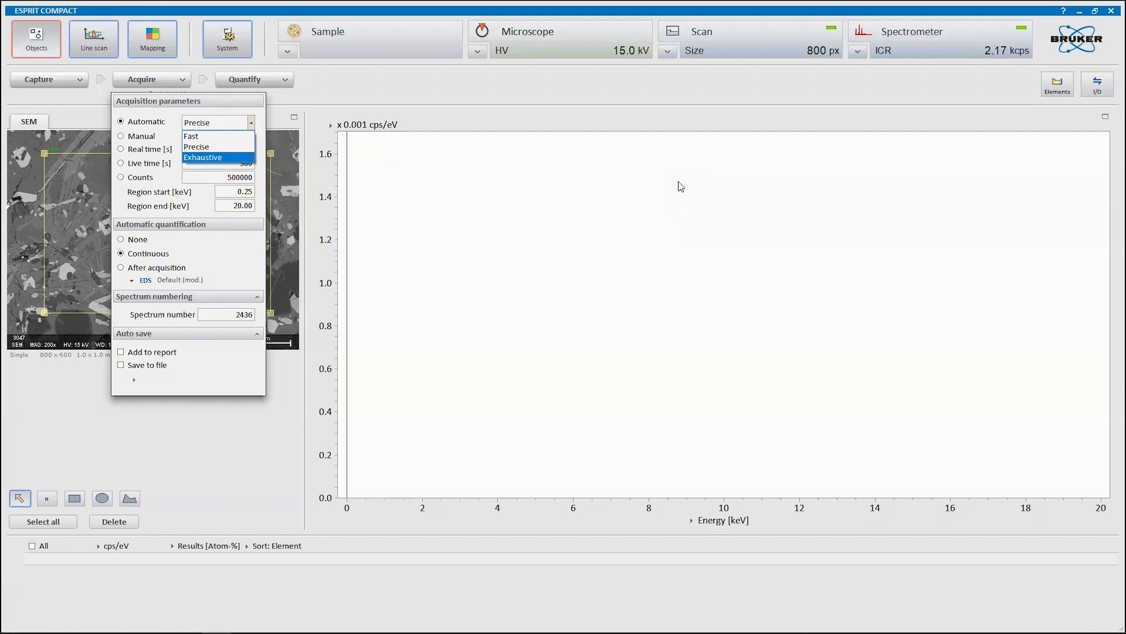
key(Up)
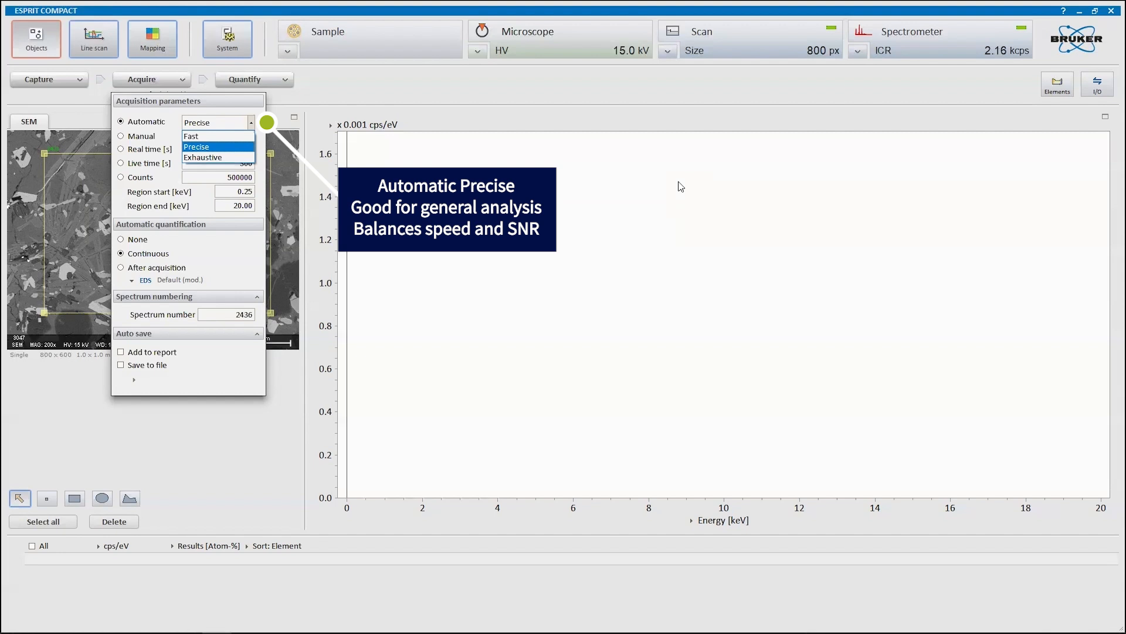
key(Return)
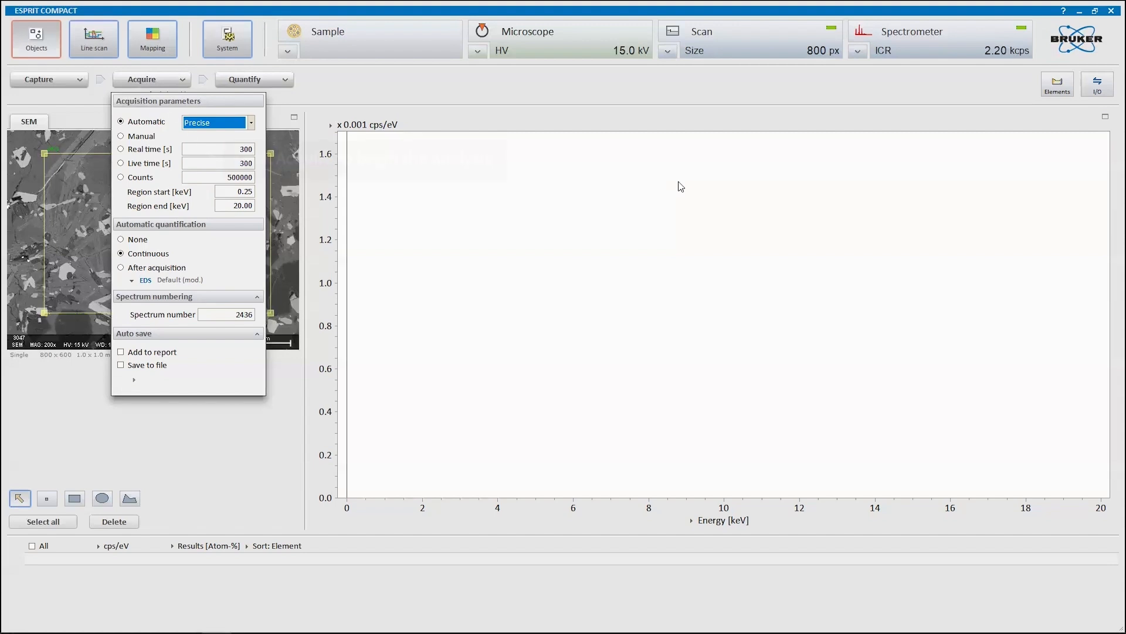
click(678, 182)
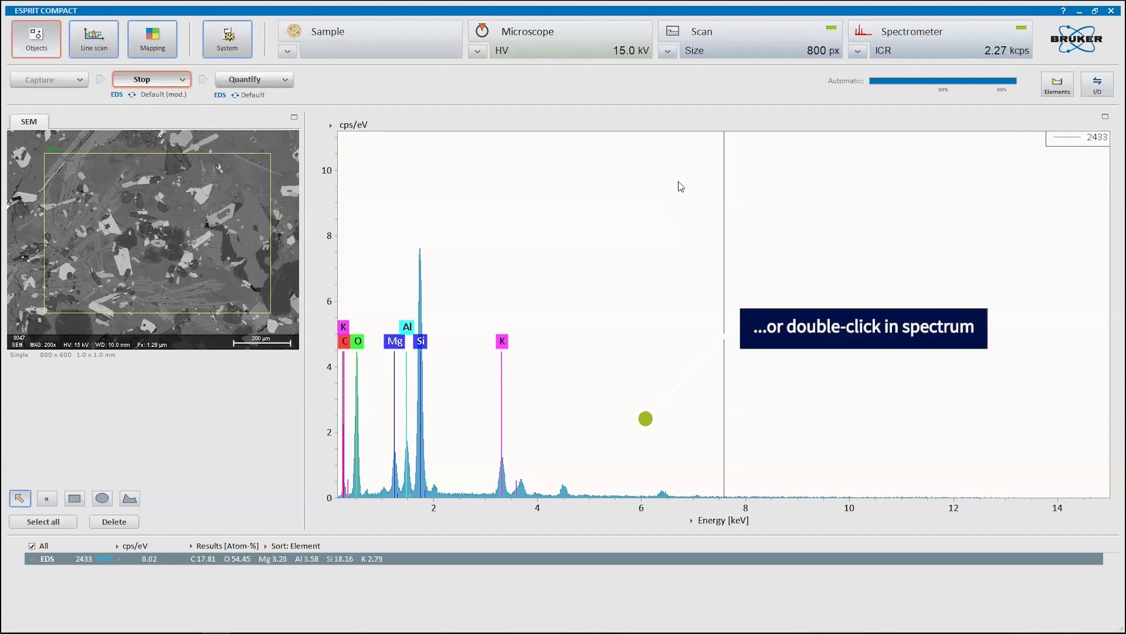
Open the table of elements and run Auto ID on the spectrum, accepting that present identification data is overridden
double_click(680, 187)
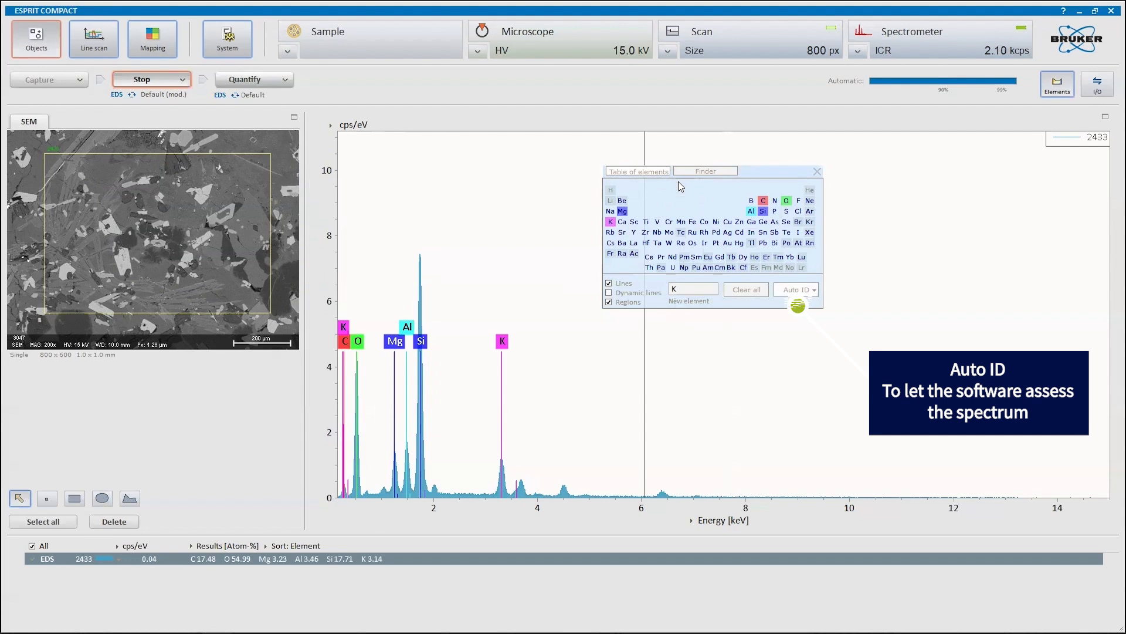
click(795, 290)
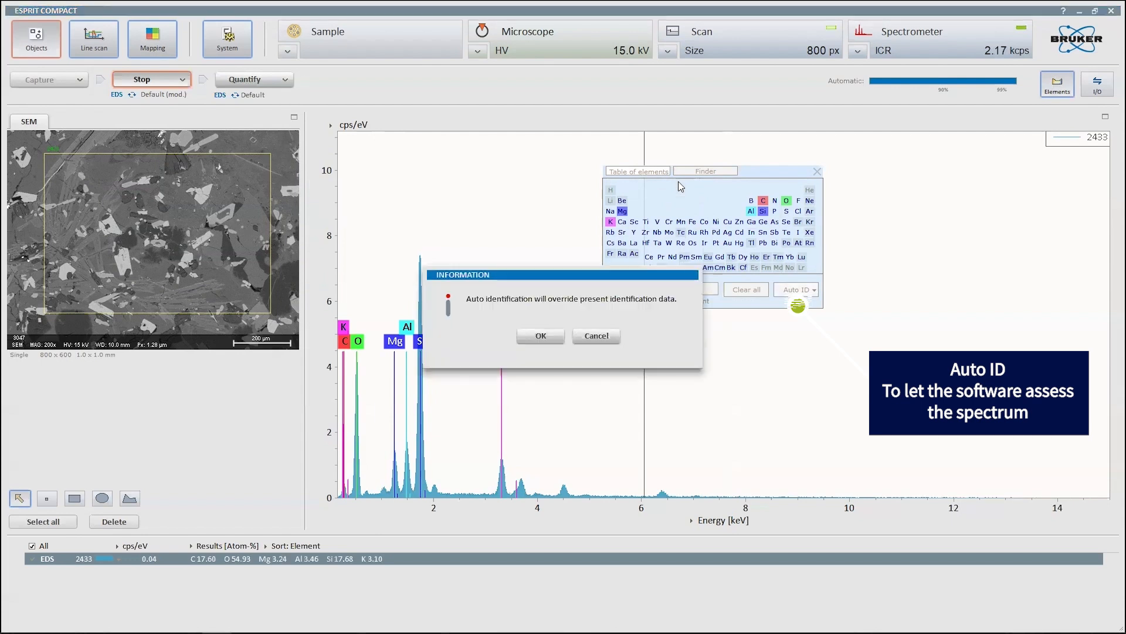
click(541, 336)
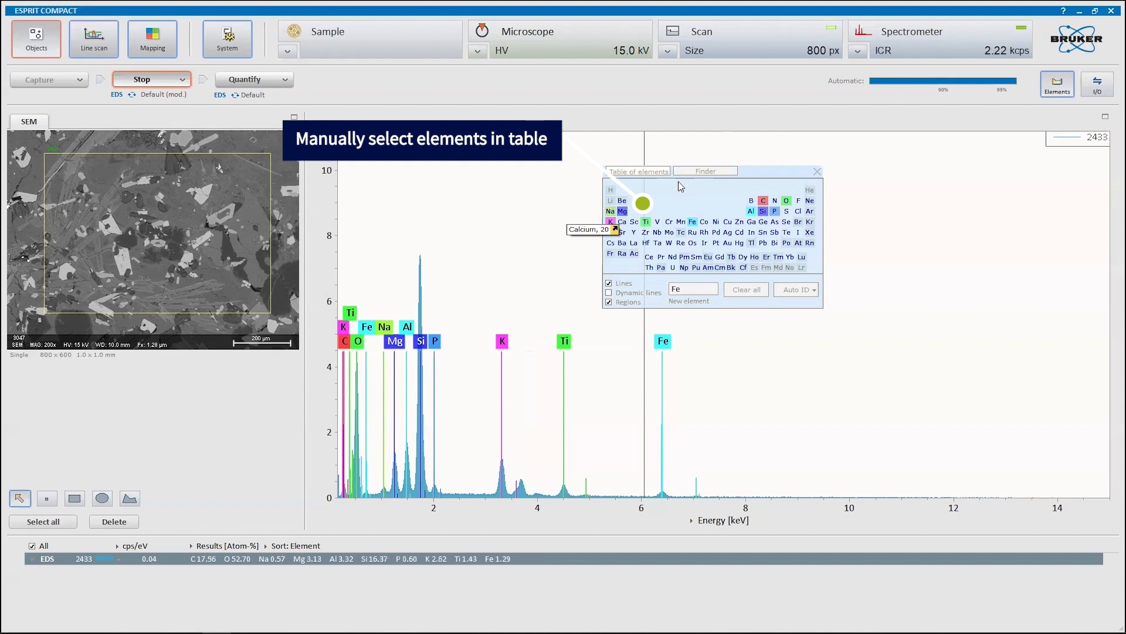
Add calcium (Ca) from the table of elements, and add it again from the Finder's candidates for the unidentified peak
click(619, 223)
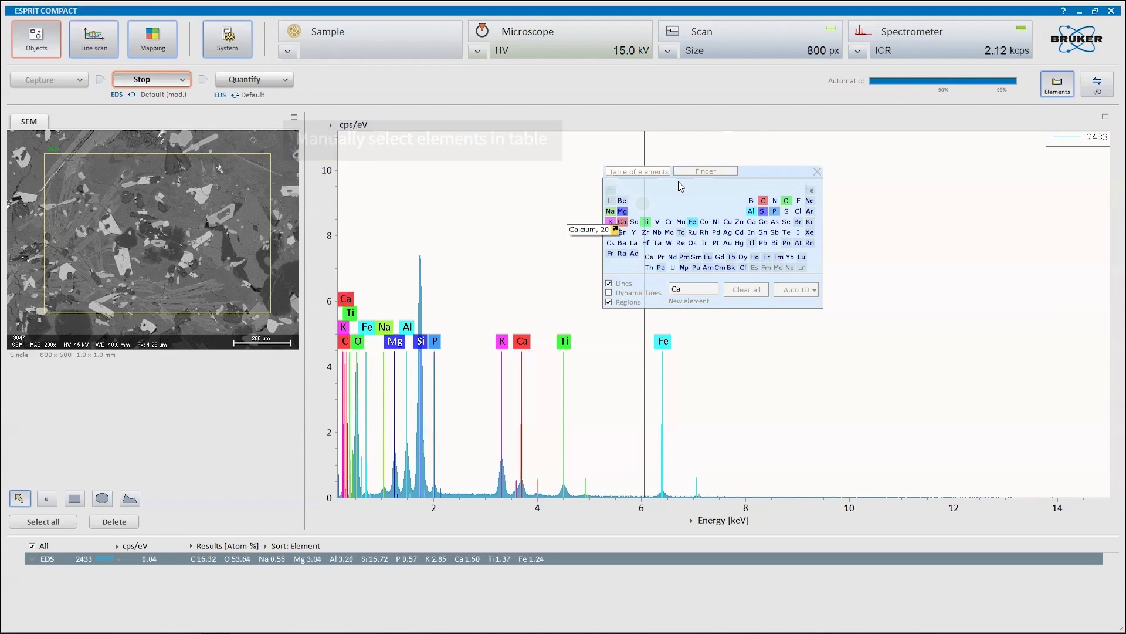
click(622, 233)
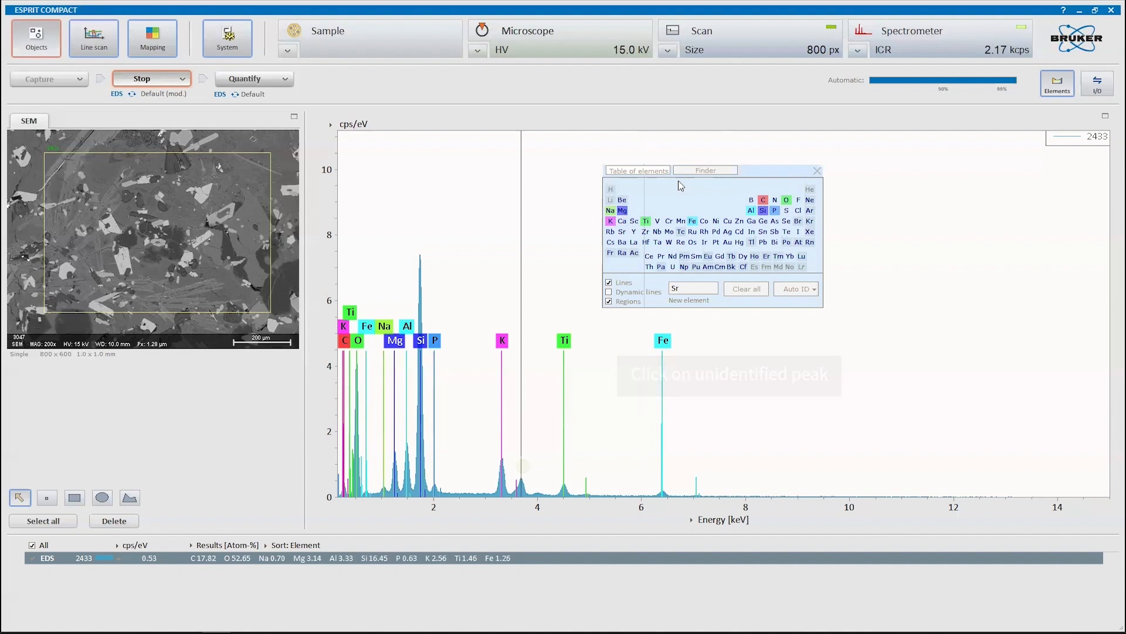
click(679, 182)
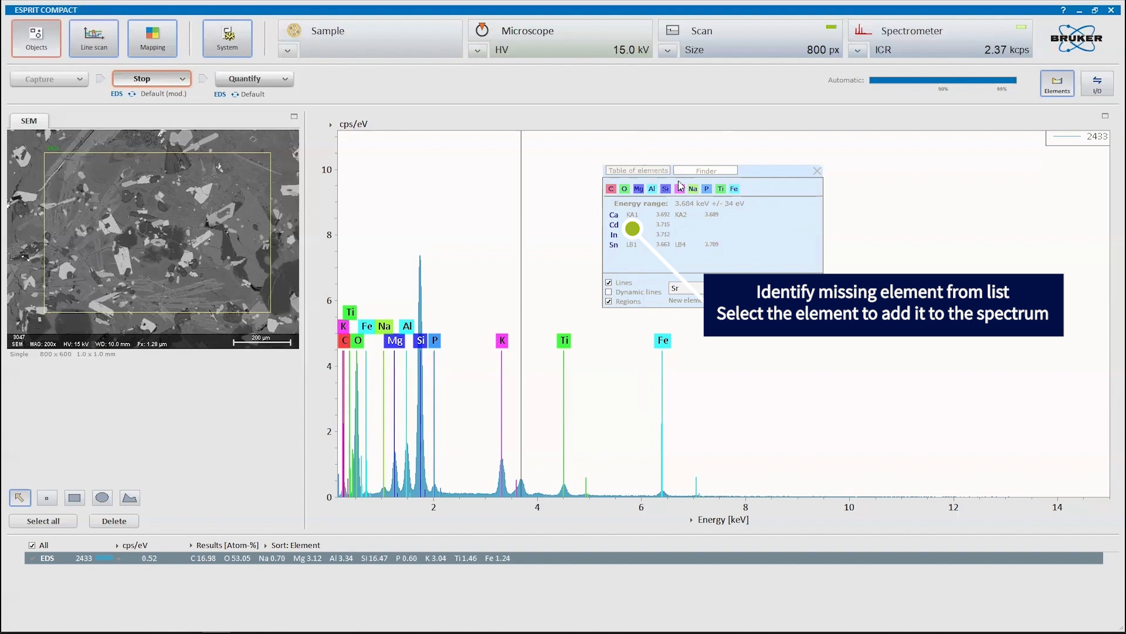
click(613, 214)
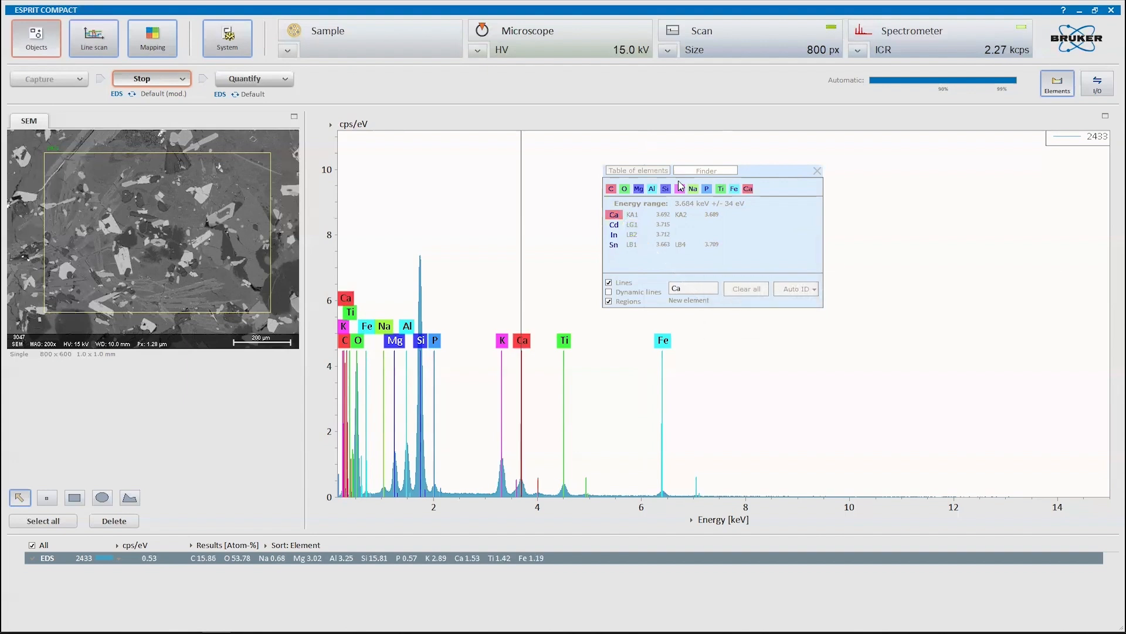
click(640, 171)
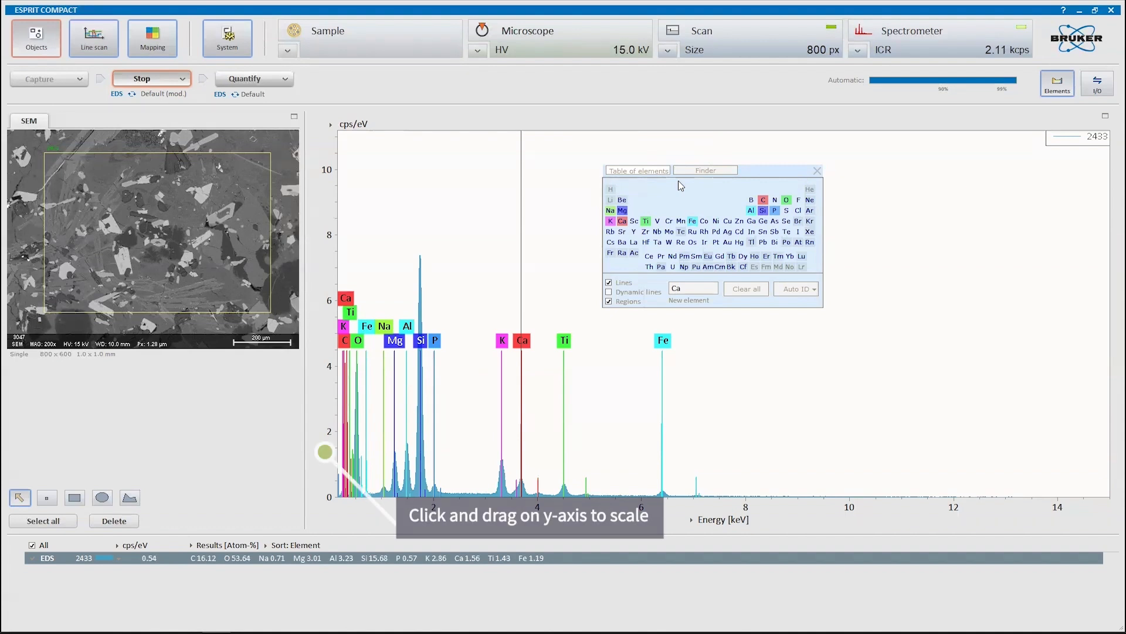
Stretch the spectrum's intensity axis, shift and rescale the energy axis to inspect the small peaks, and restore automatic scaling
scroll(681, 185, up, 10)
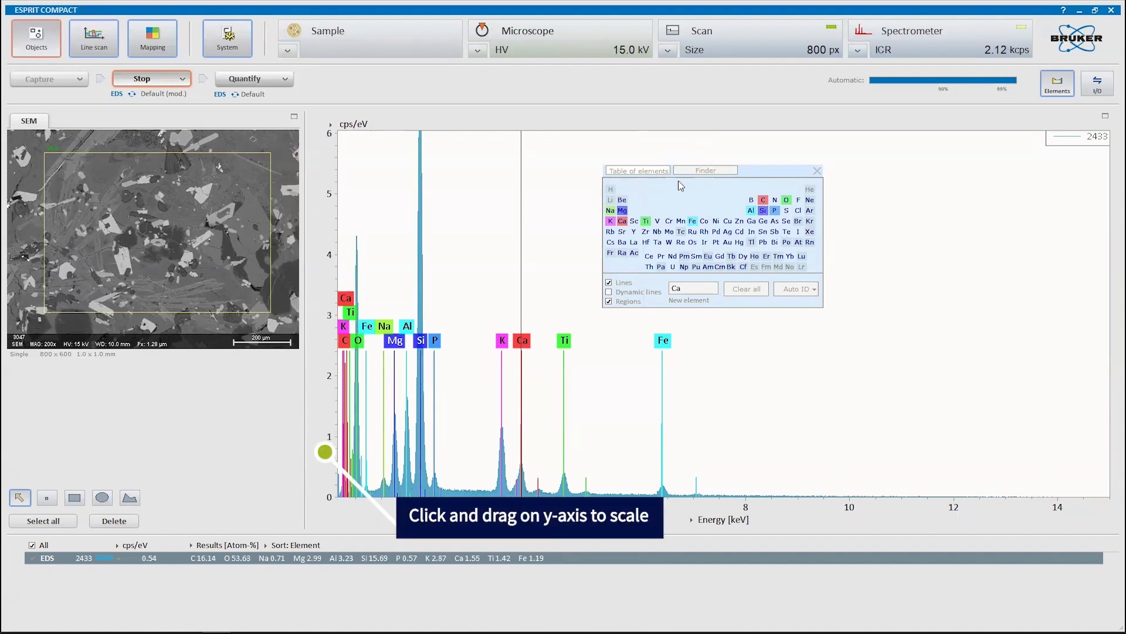
scroll(680, 185, up, 4)
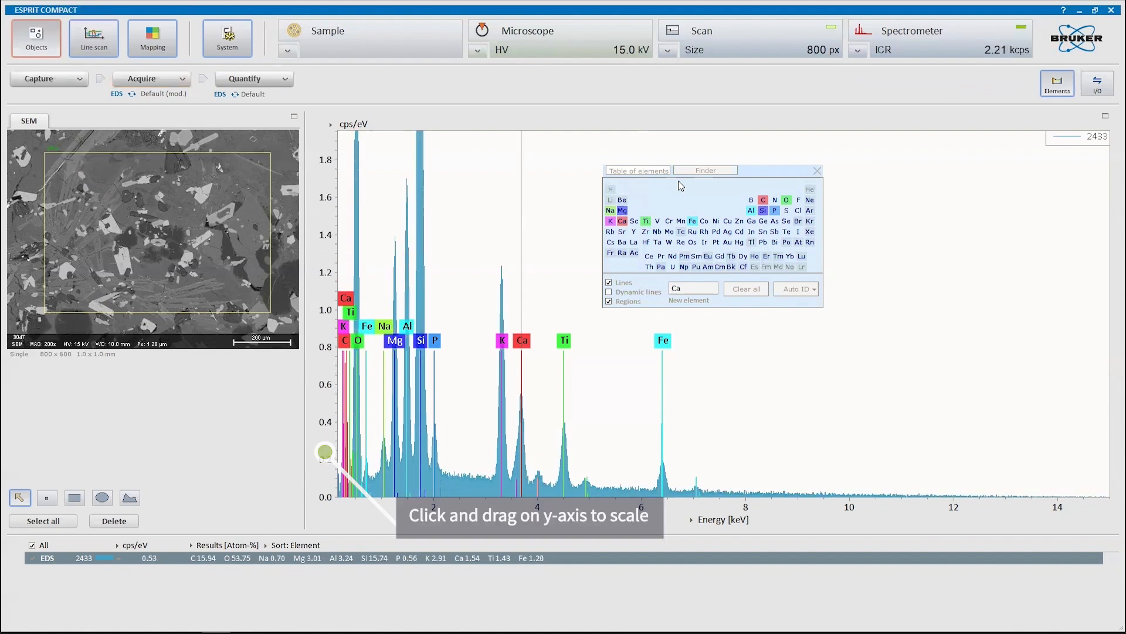
mouse_move(606, 509)
mouse_down()
mouse_move(793, 509)
mouse_move(604, 509)
mouse_move(615, 509)
mouse_up()
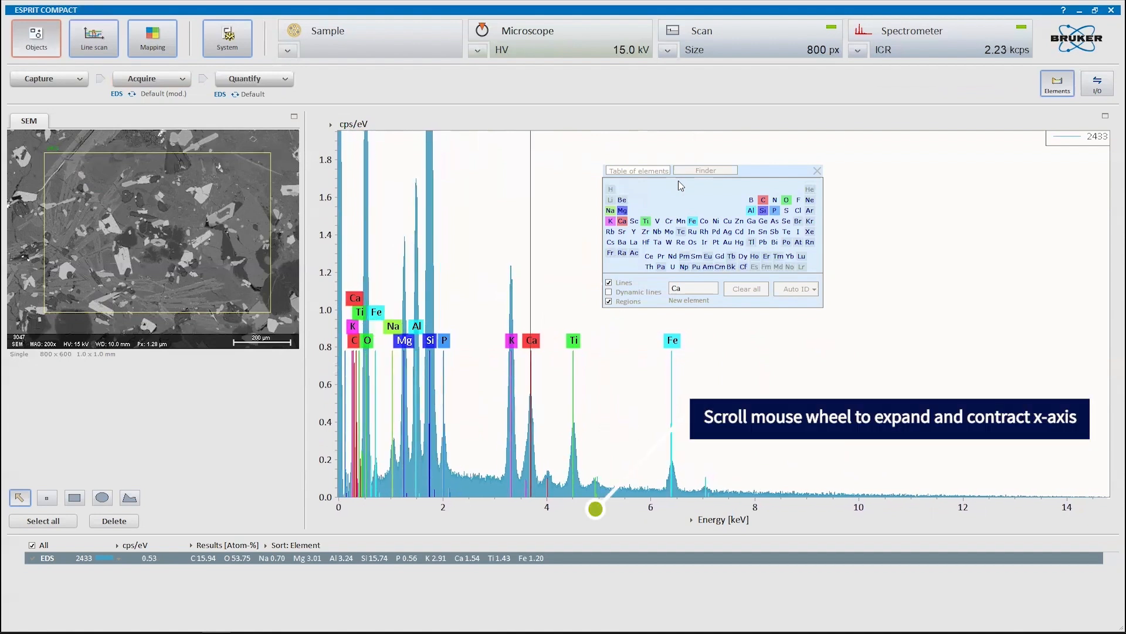
scroll(596, 509, up, 4)
scroll(595, 508, down, 5)
scroll(596, 509, up, 4)
scroll(595, 509, down, 2)
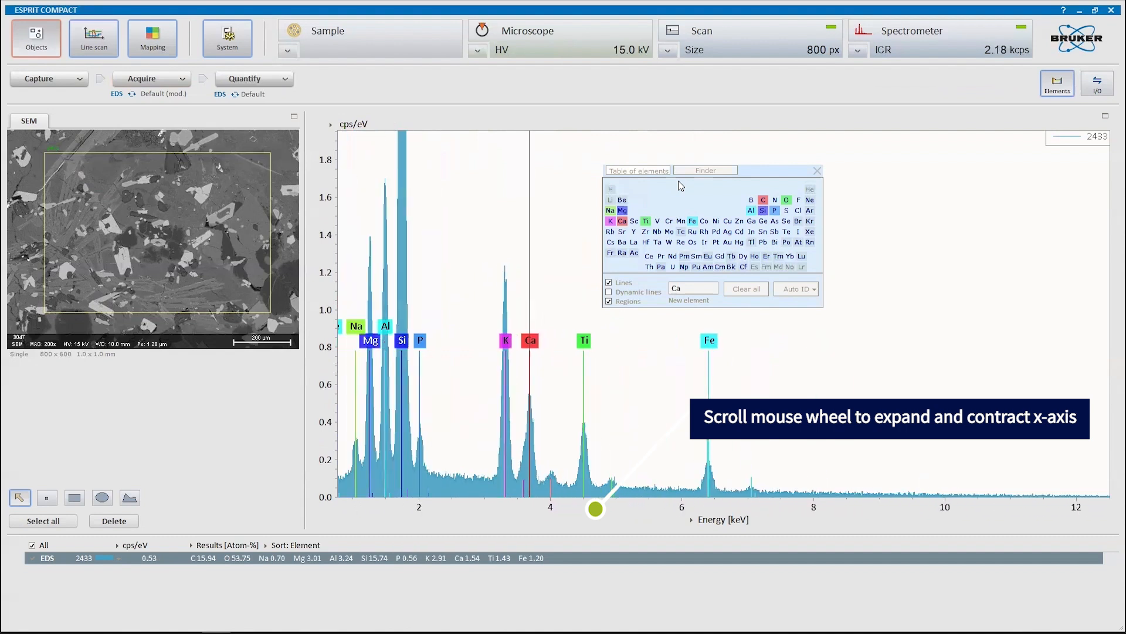
scroll(596, 509, down, 2)
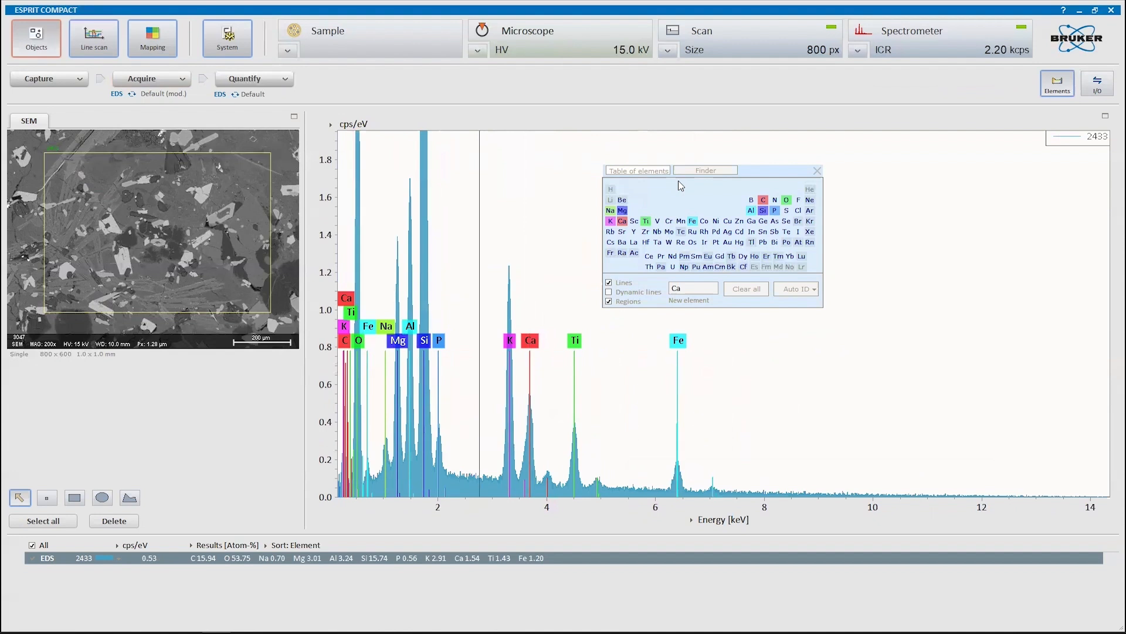
right_click(479, 307)
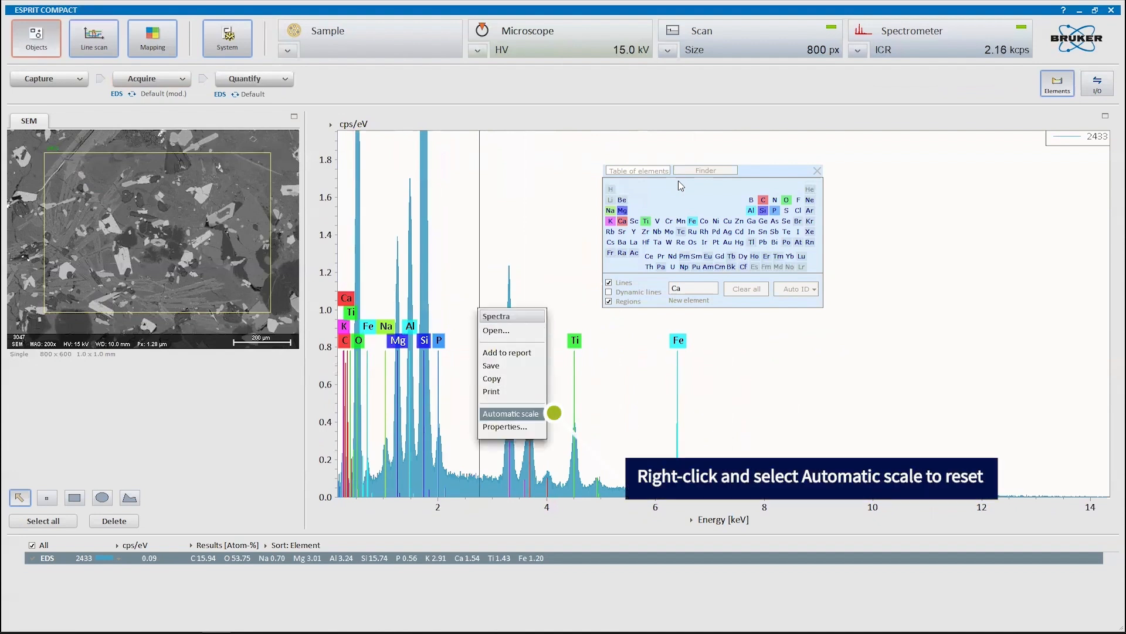
click(553, 412)
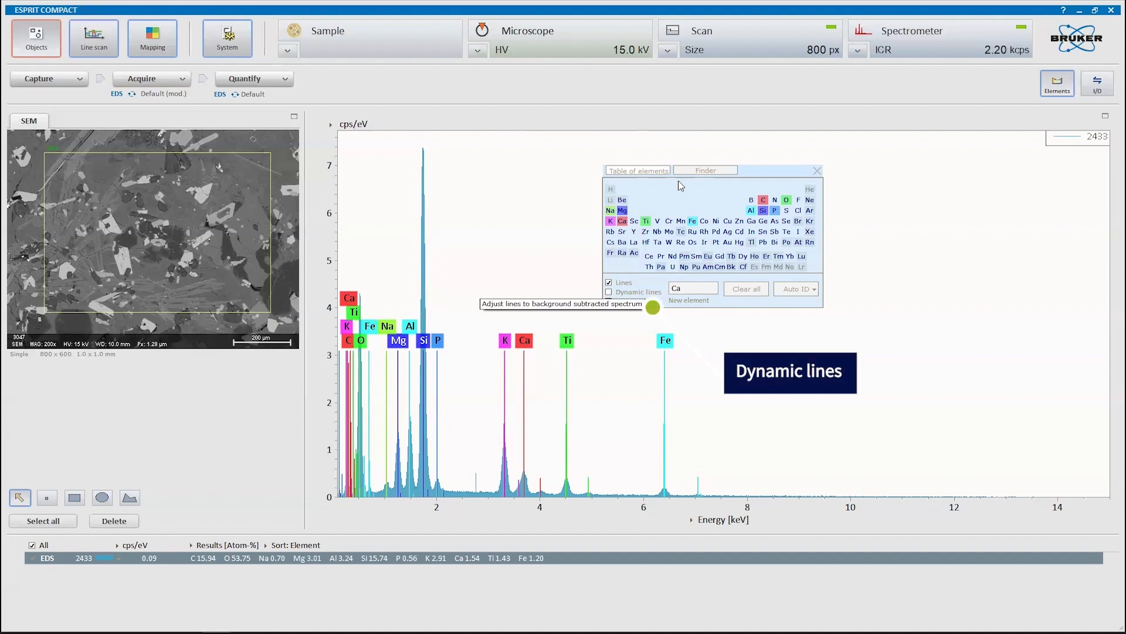
Turn on dynamic lines for the element markers on the spectrum and close the table of elements
click(609, 291)
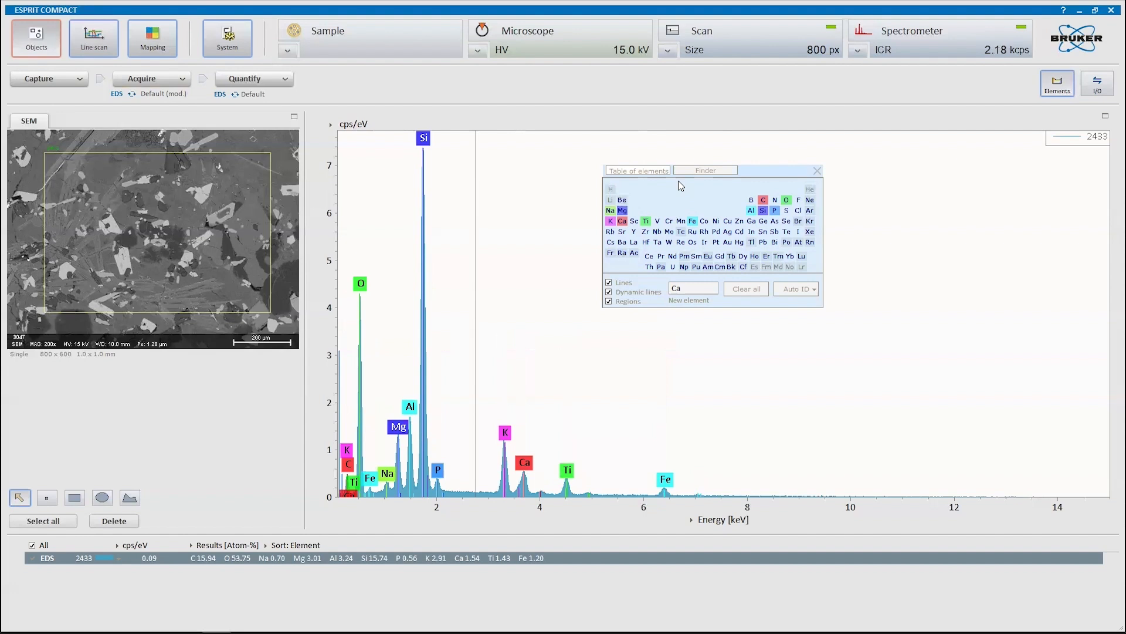
key(Escape)
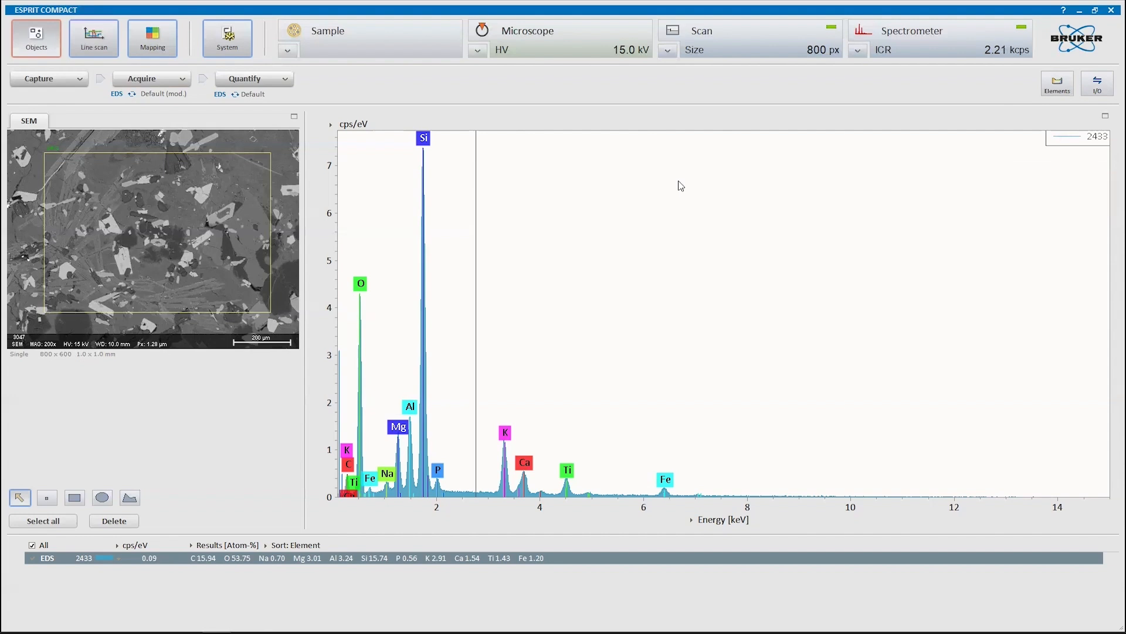
Try to save the spectrum with the file type Excel 2007 (*.xlsx), cancelling before anything is written
right_click(566, 305)
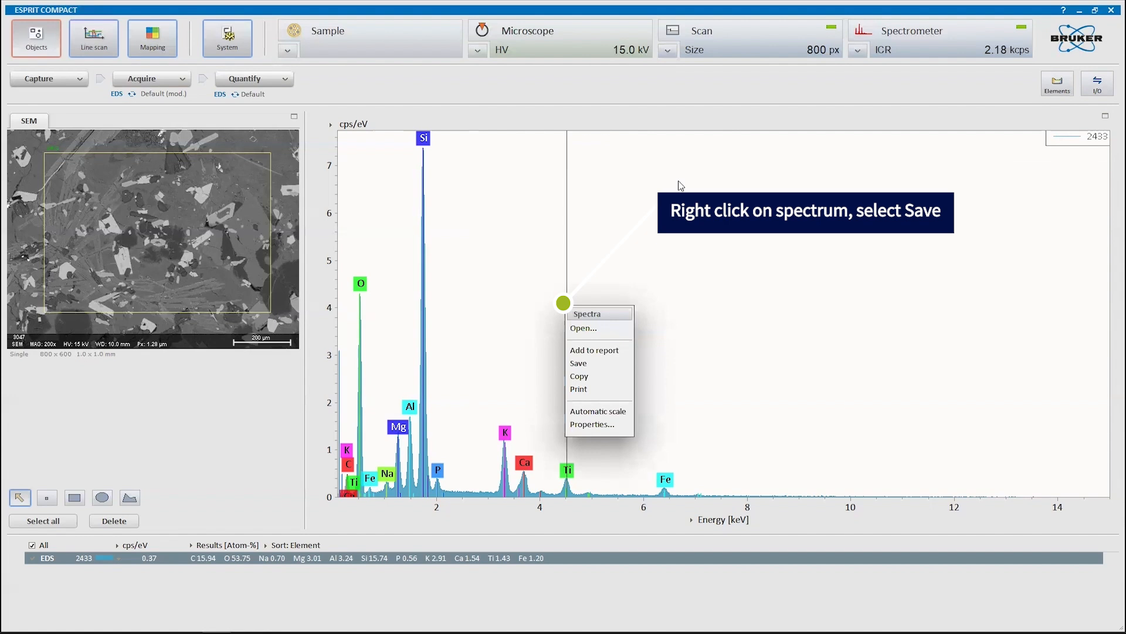
click(578, 363)
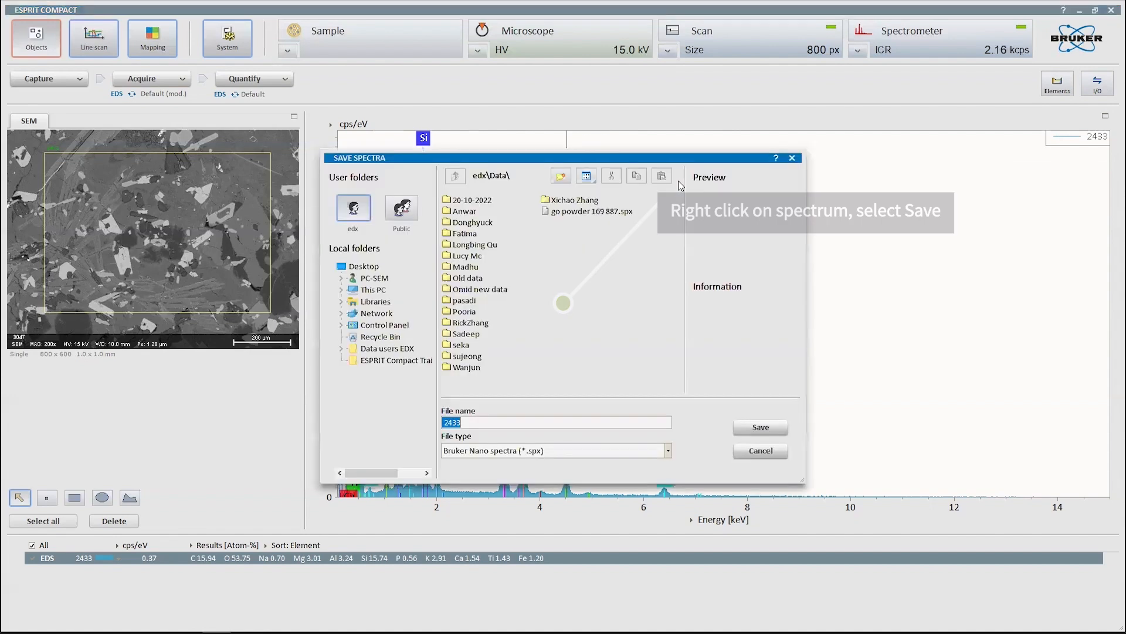
click(563, 450)
key(Down)
key(Down)
key(Return)
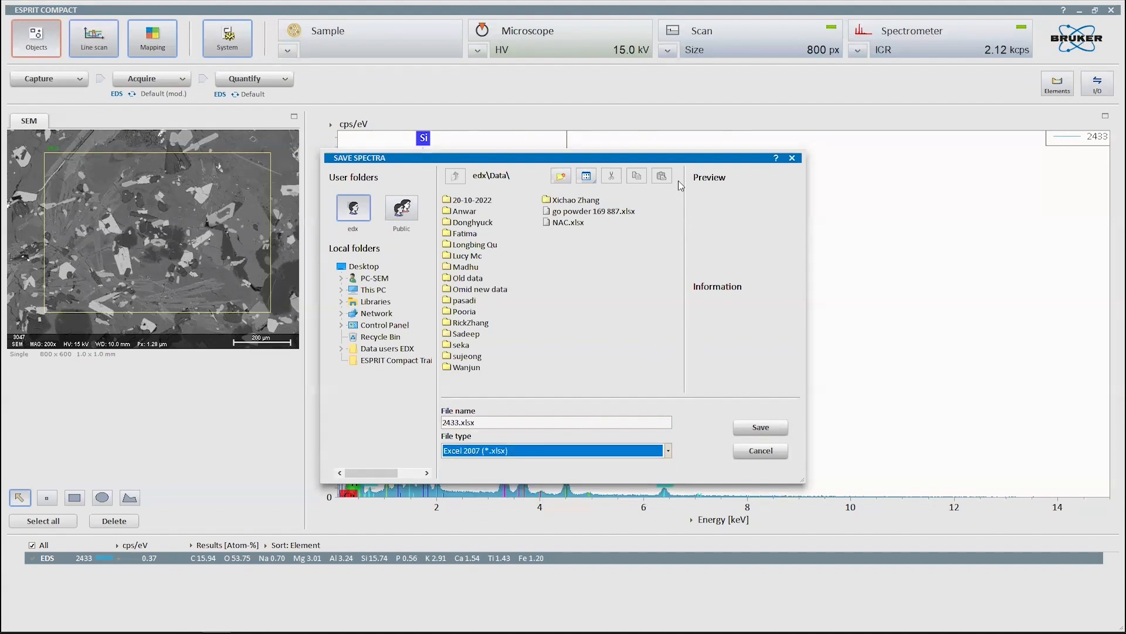
click(761, 450)
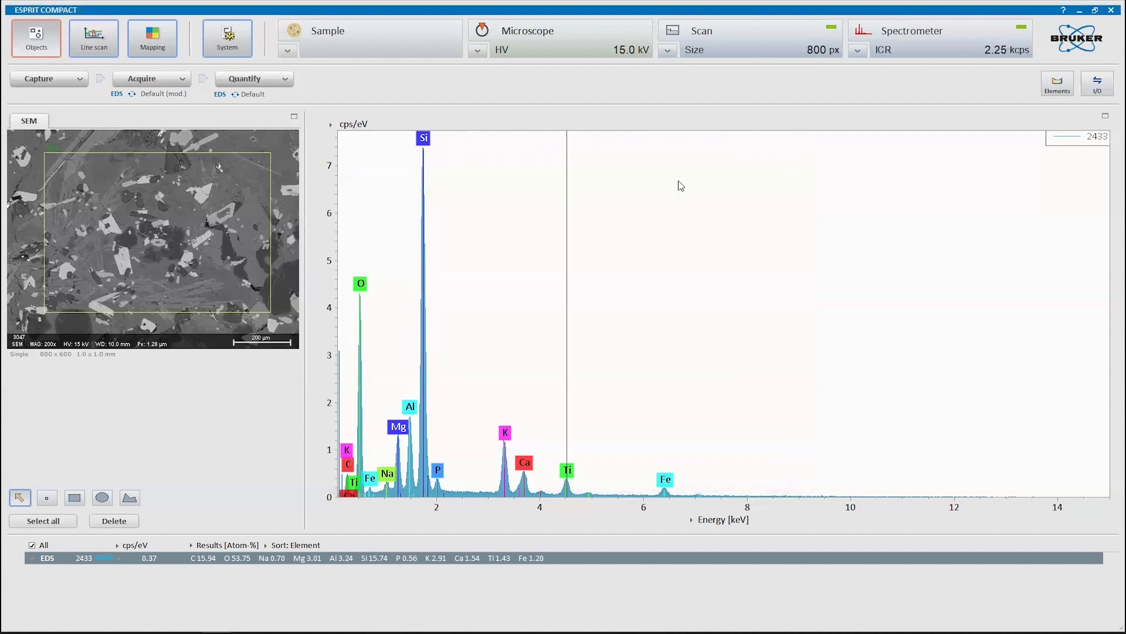
Examine the copy options of the spectrum, the SEM image and the quantification results row
right_click(498, 230)
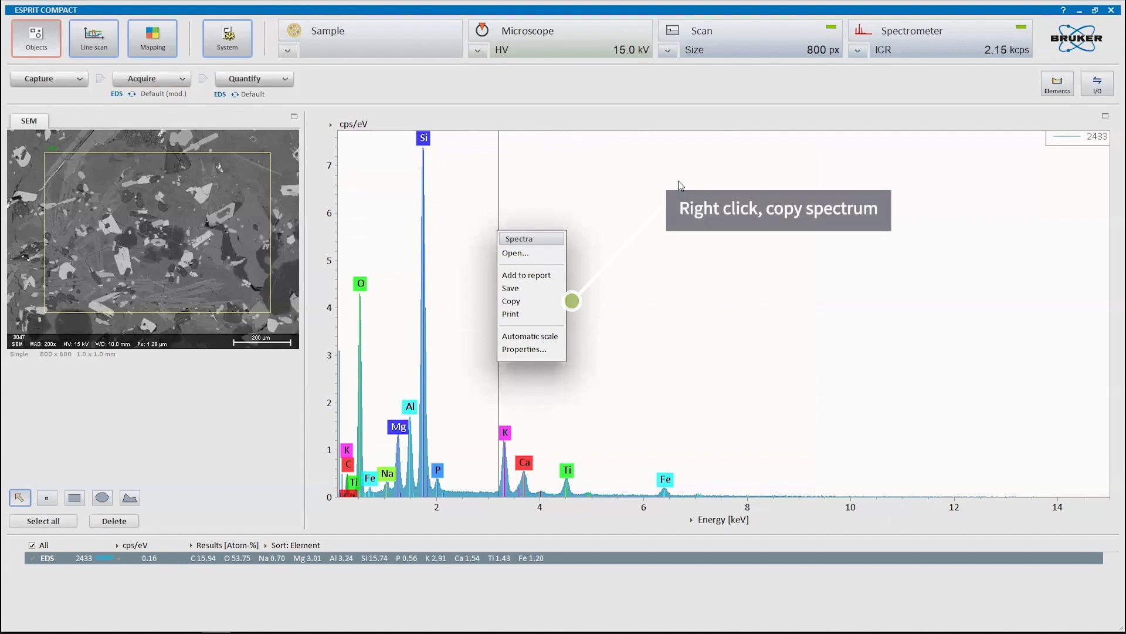
right_click(167, 204)
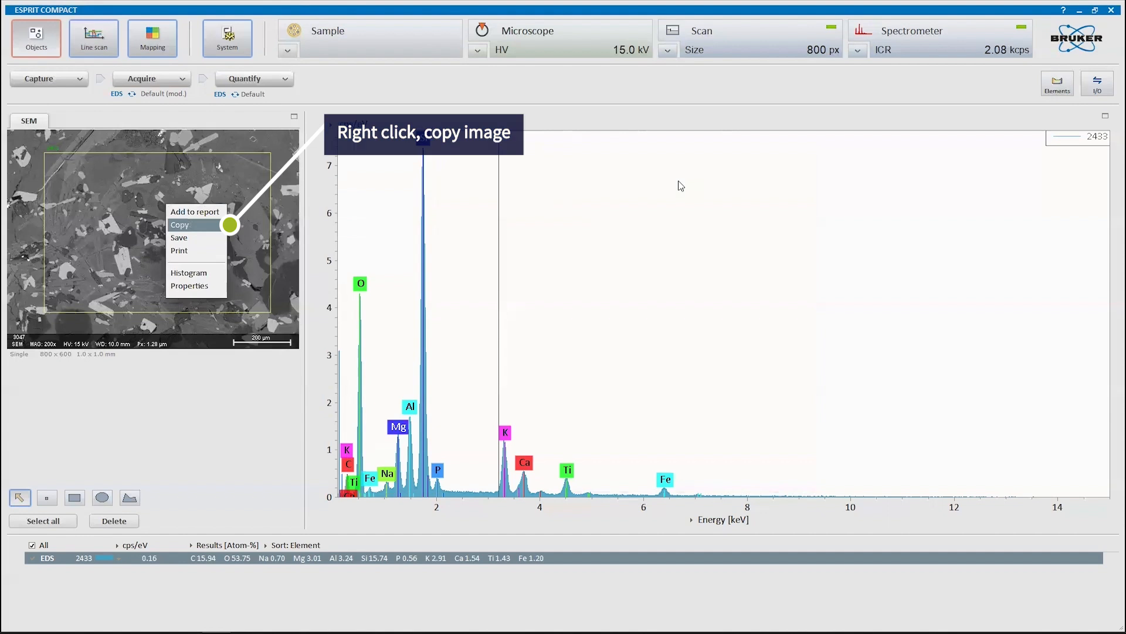
key(Escape)
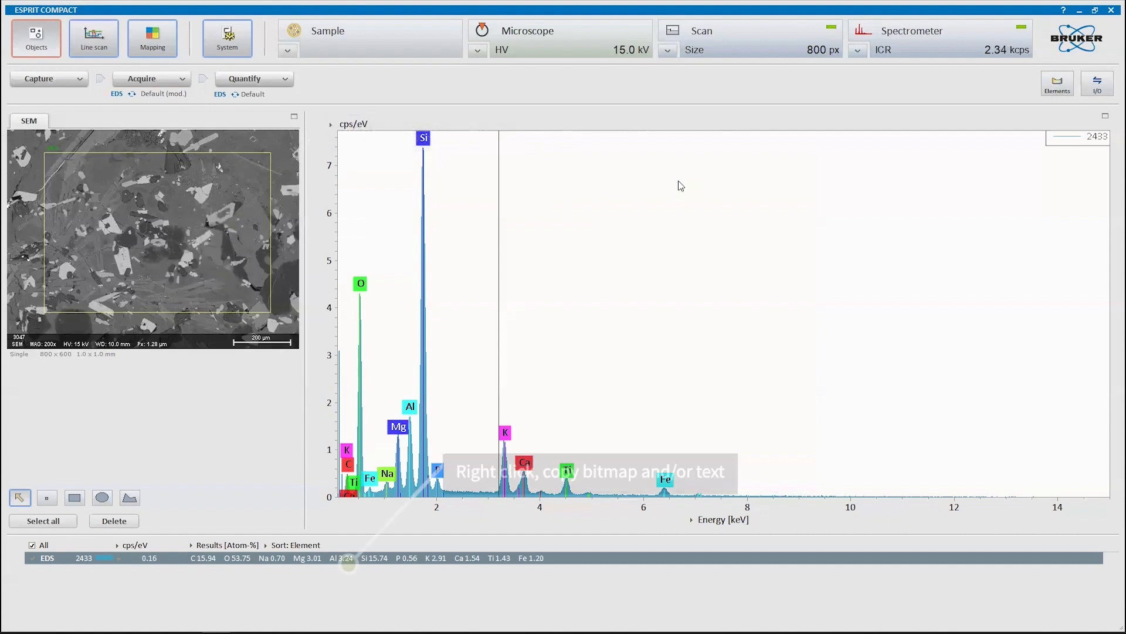
right_click(349, 564)
mouse_move(348, 563)
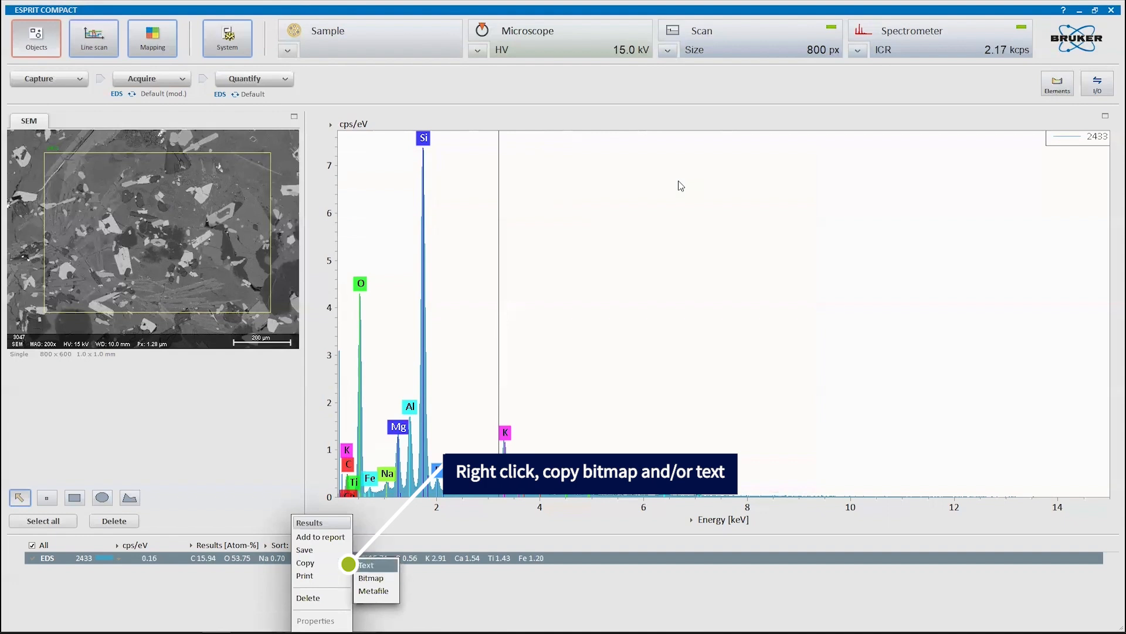
key(alt+Tab)
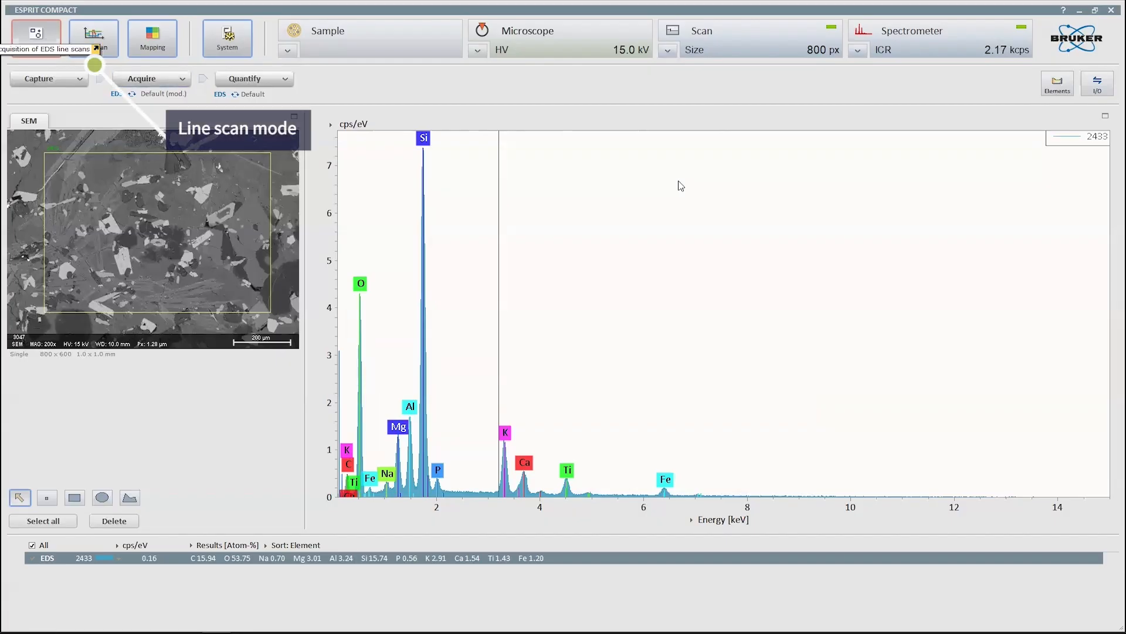
Switch to line scan mode and acquire a 100-point scan along a nearly horizontal line about 328 µm long across the bright grains
click(94, 38)
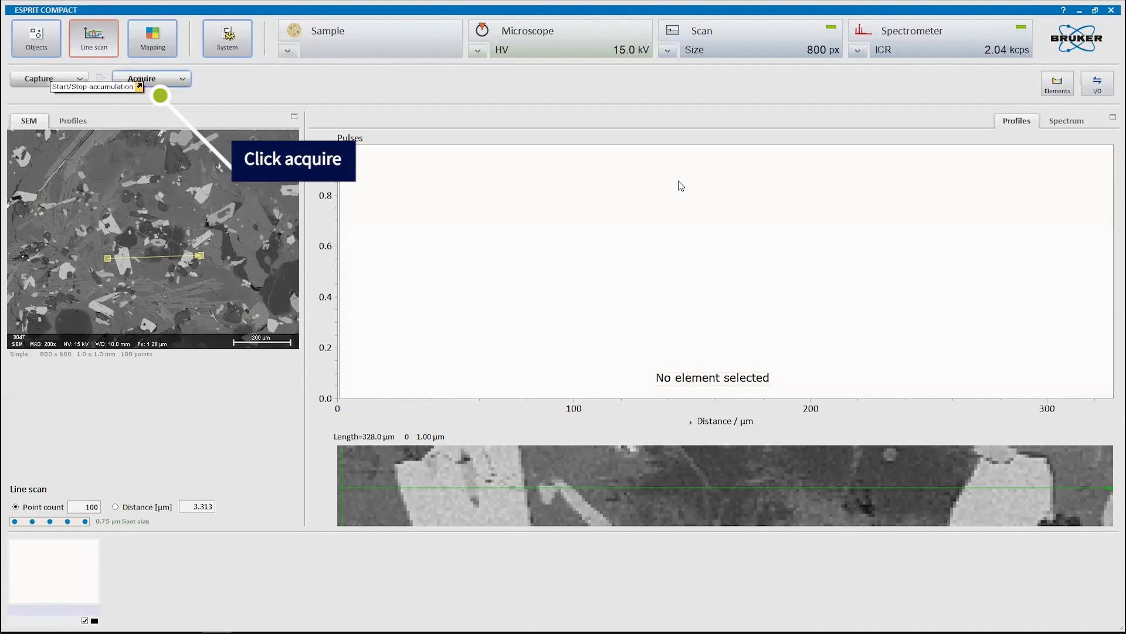
click(680, 186)
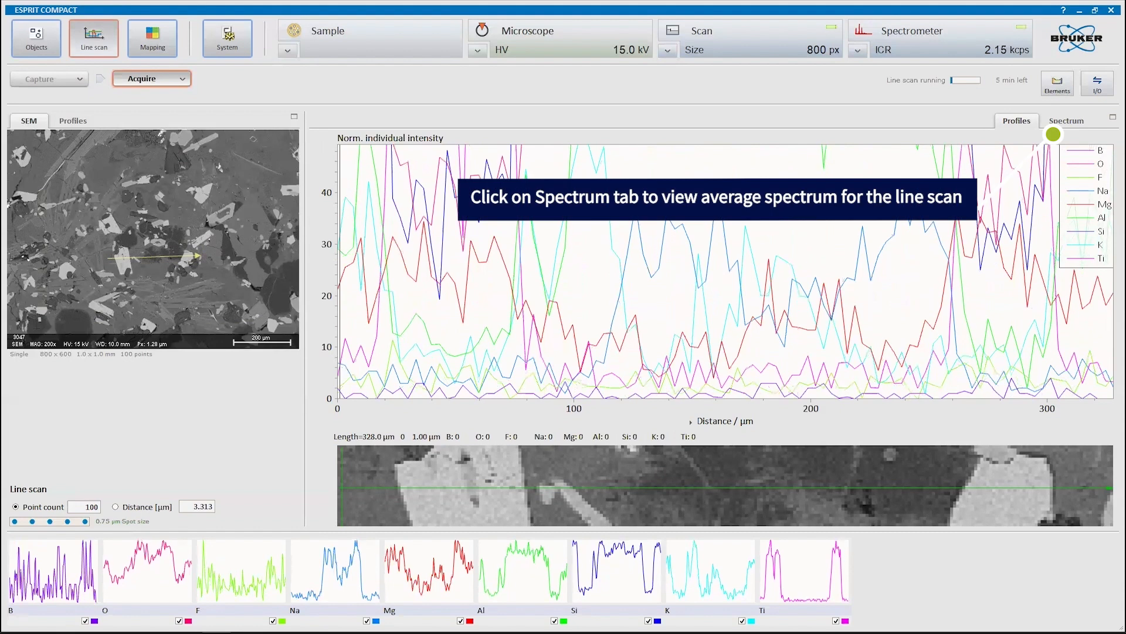
Display the average spectrum of the running line scan and scale it automatically
click(1059, 123)
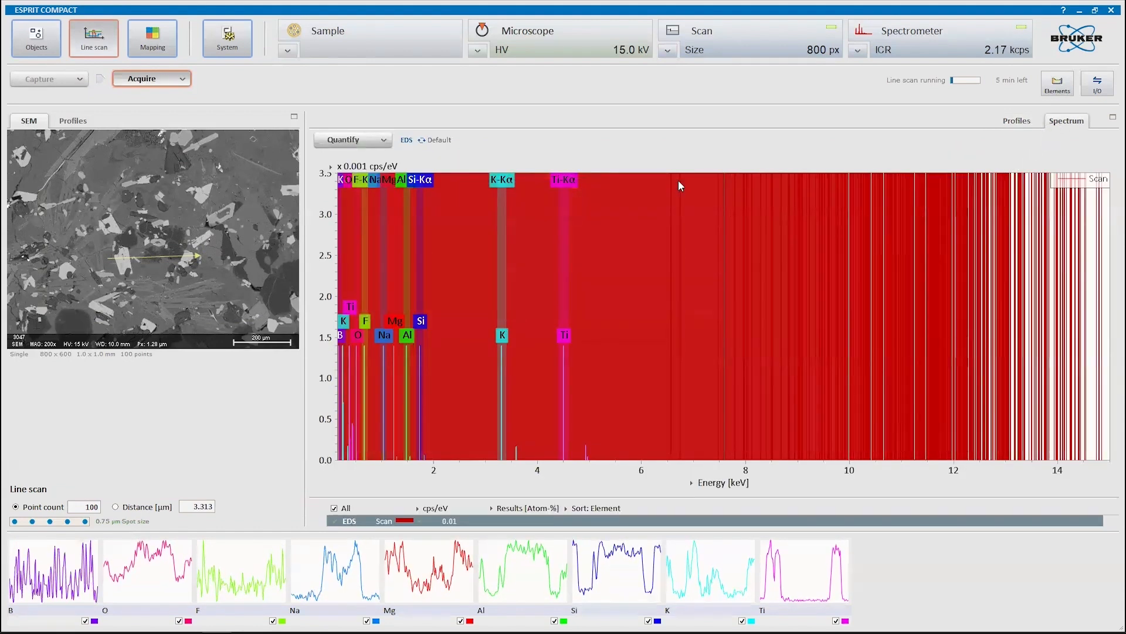
right_click(616, 294)
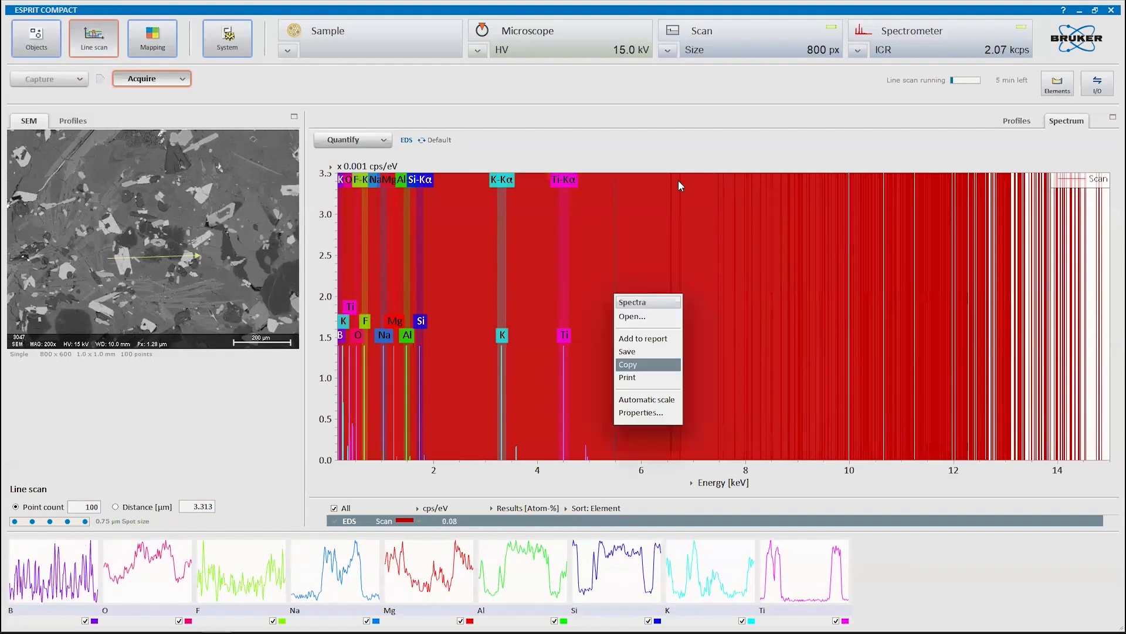
click(648, 400)
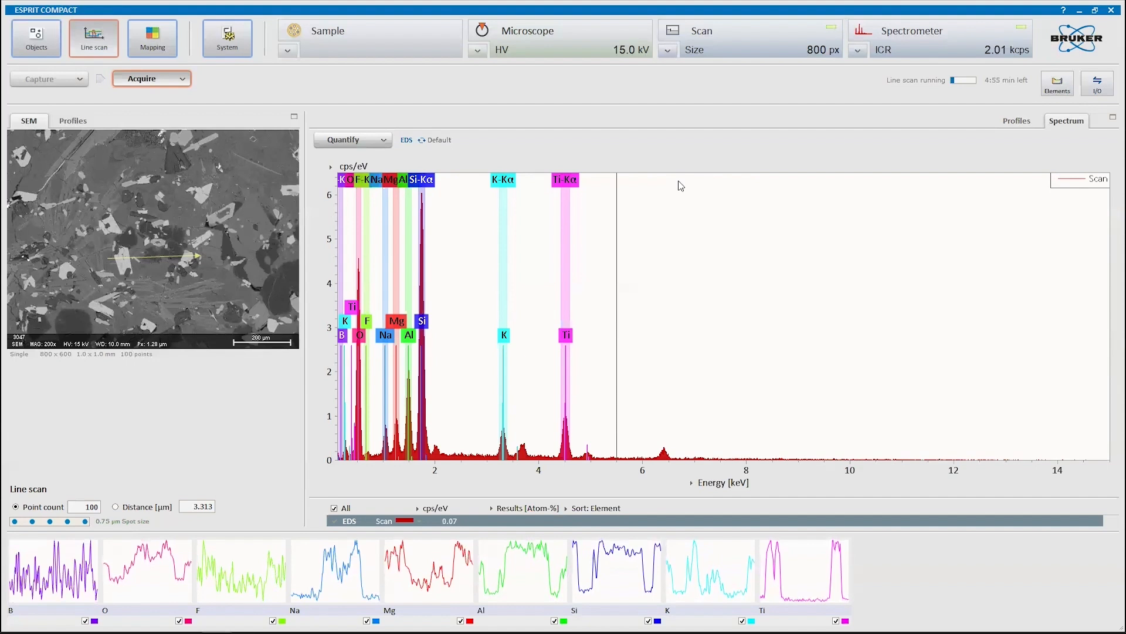
Run automatic element identification on the line scan spectrum, accepting the override of present identification data, and turn on dynamic lines
key(ctrl+e)
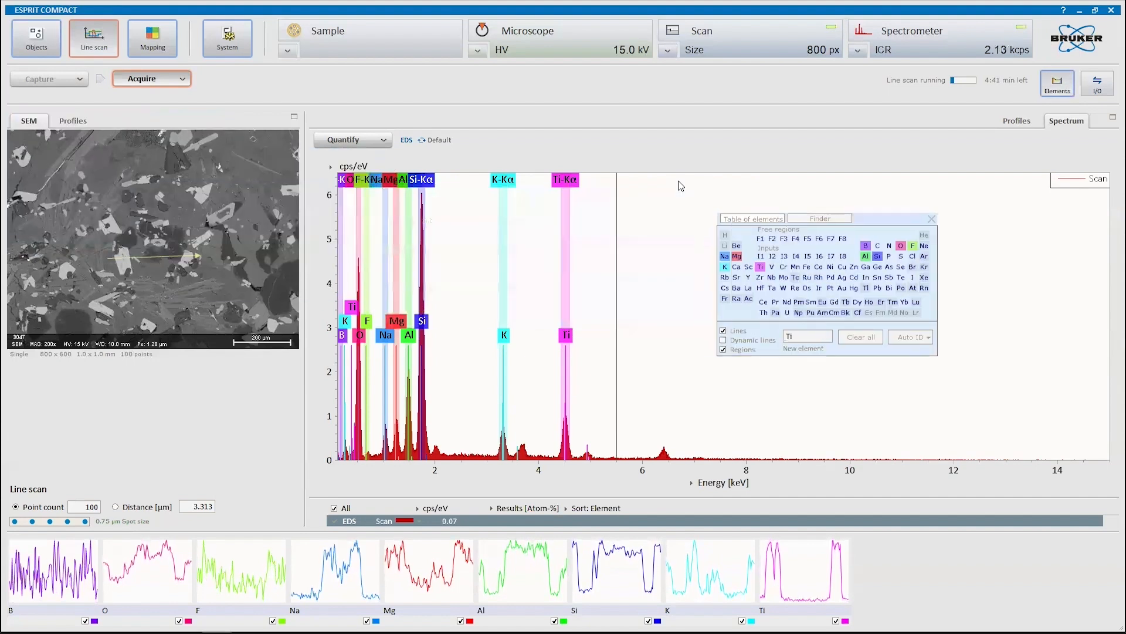
key(Return)
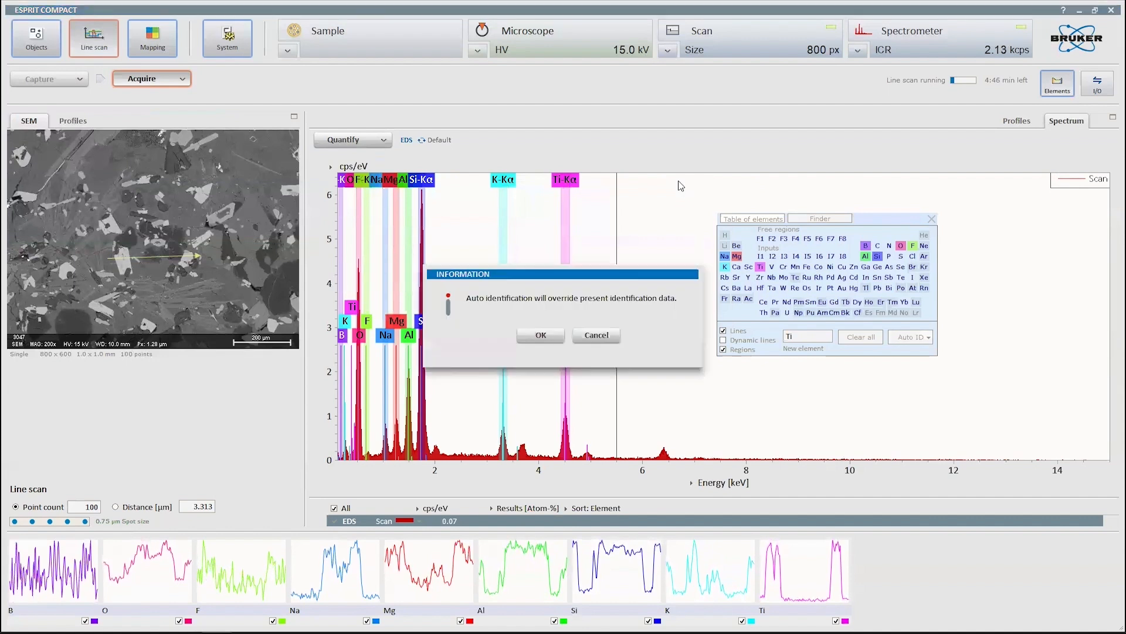
key(Return)
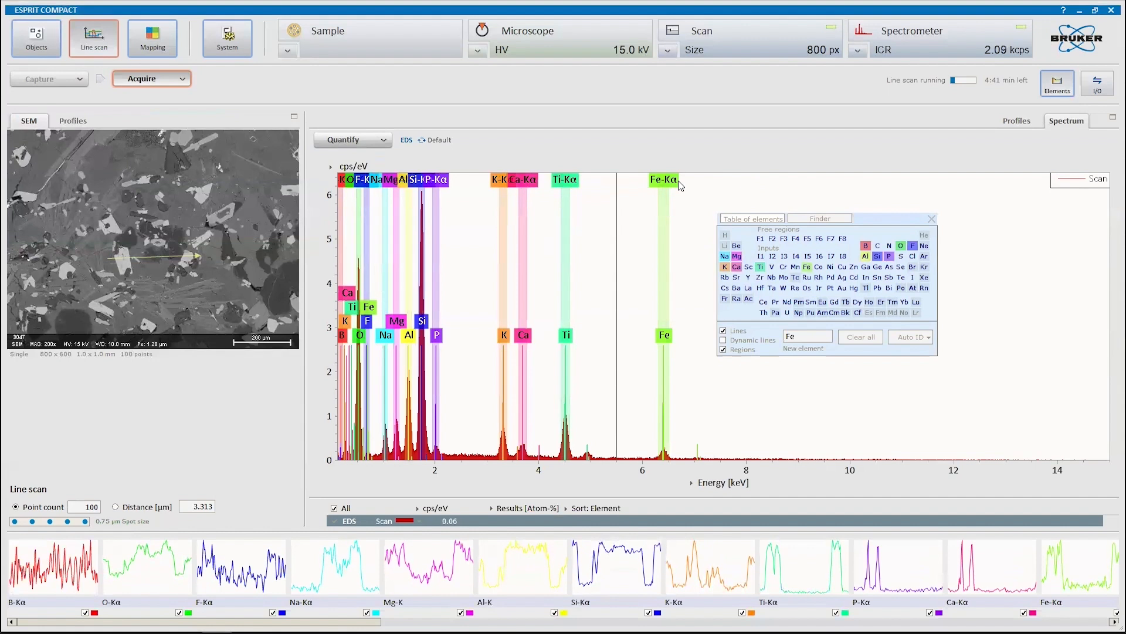
click(723, 340)
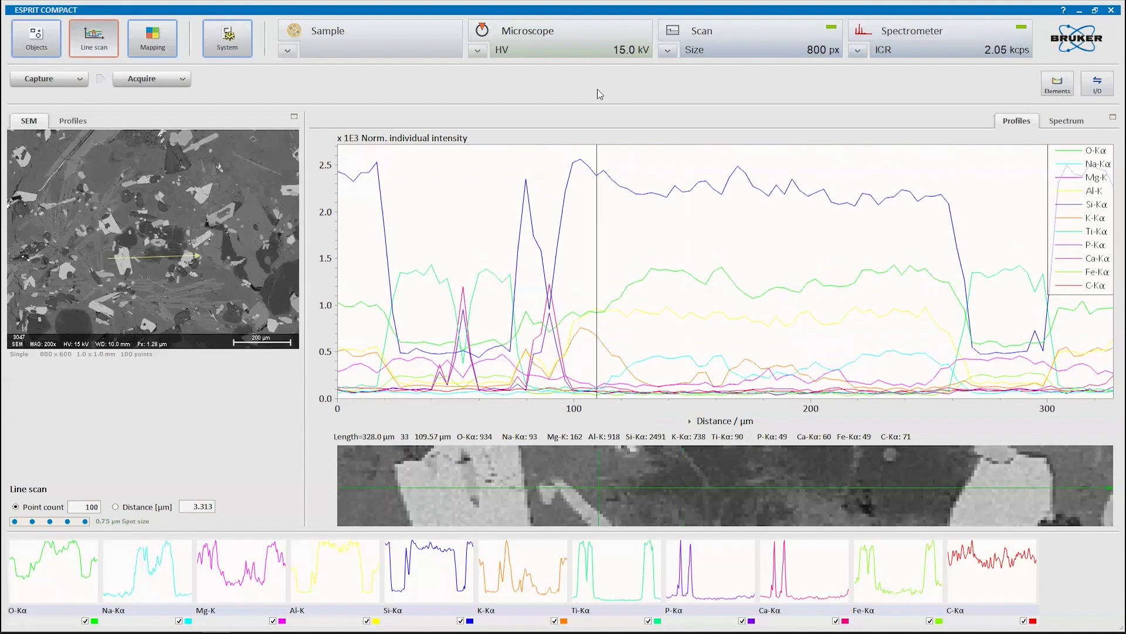
Scale the line profiles automatically and remove the O, Na, Mg, Al, Si, K and C profiles from the overlay
right_click(596, 241)
click(627, 326)
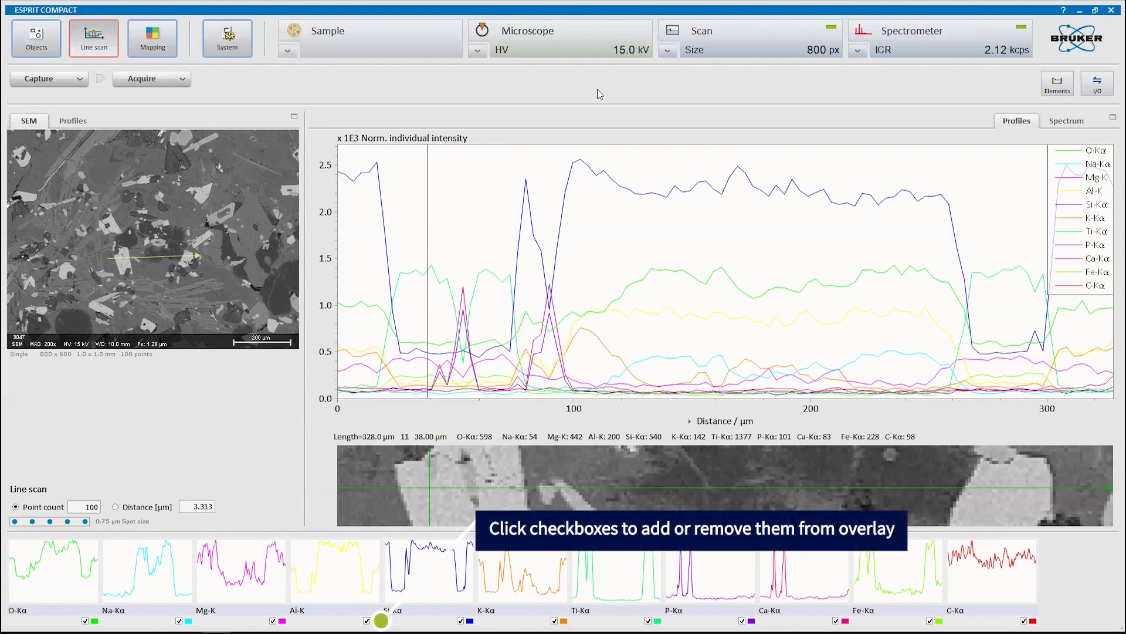
key(space)
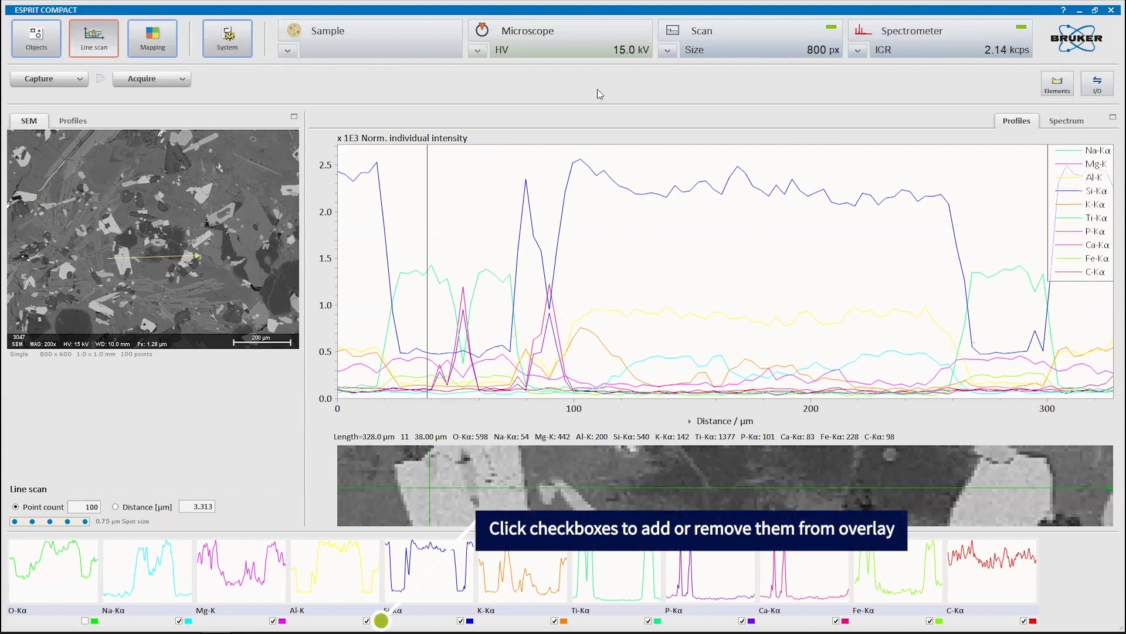
key(Tab)
key(space)
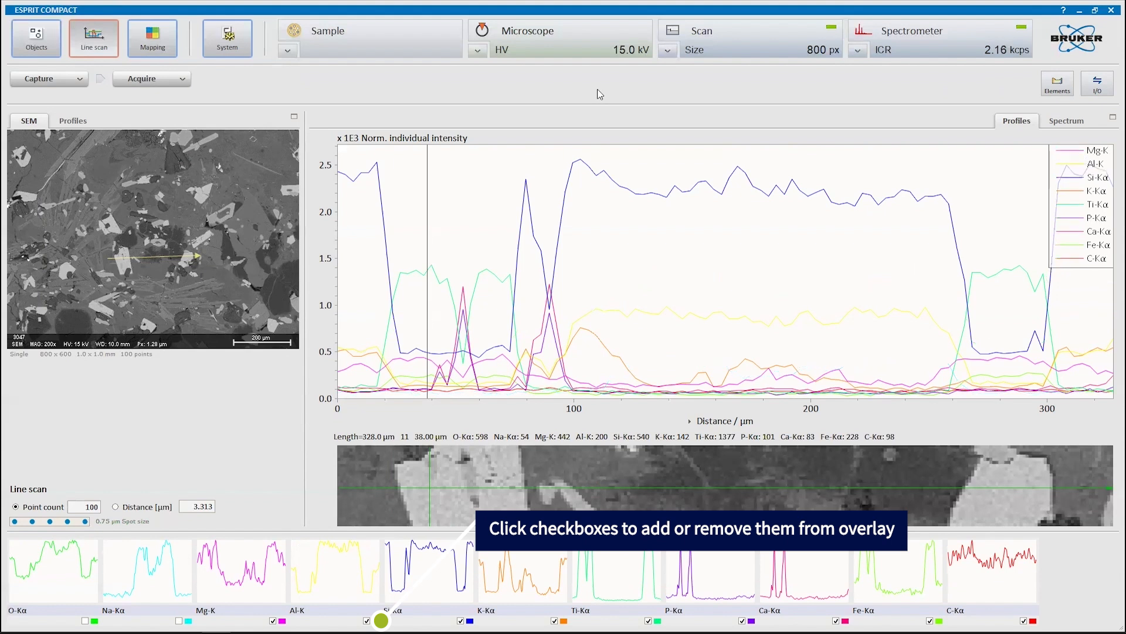
key(Tab)
key(space)
key(Tab)
key(space)
key(Tab)
key(space)
key(Tab)
key(space)
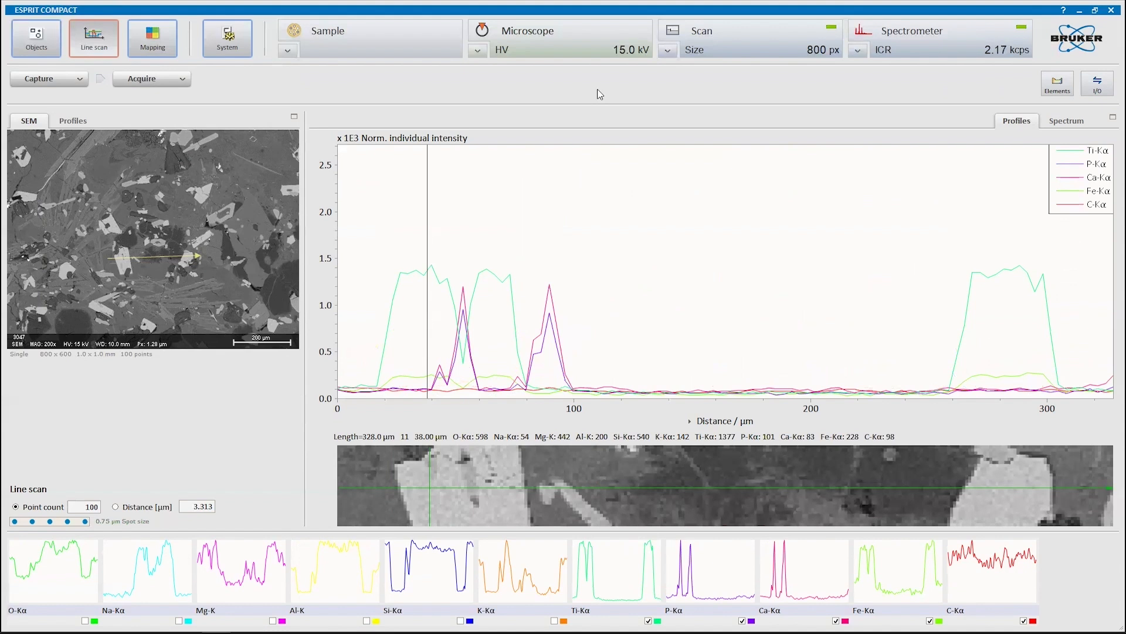
key(Tab)
key(space)
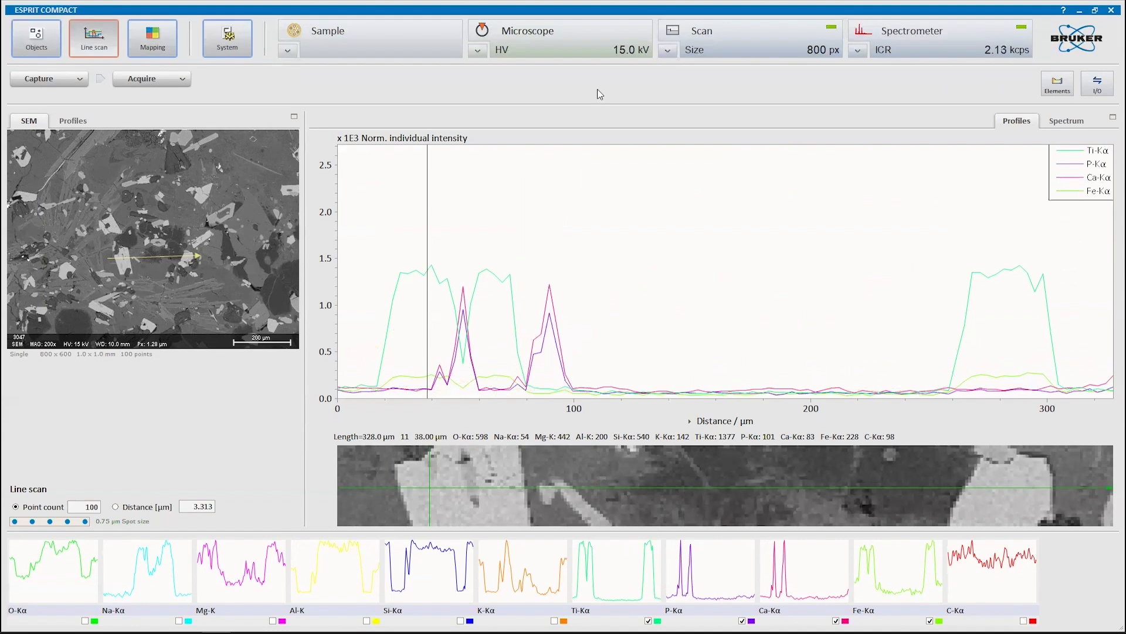
Rescale the intensity axis of the remaining Ti, P, Ca and Fe profiles so their curves fill more of the plot
right_click(649, 287)
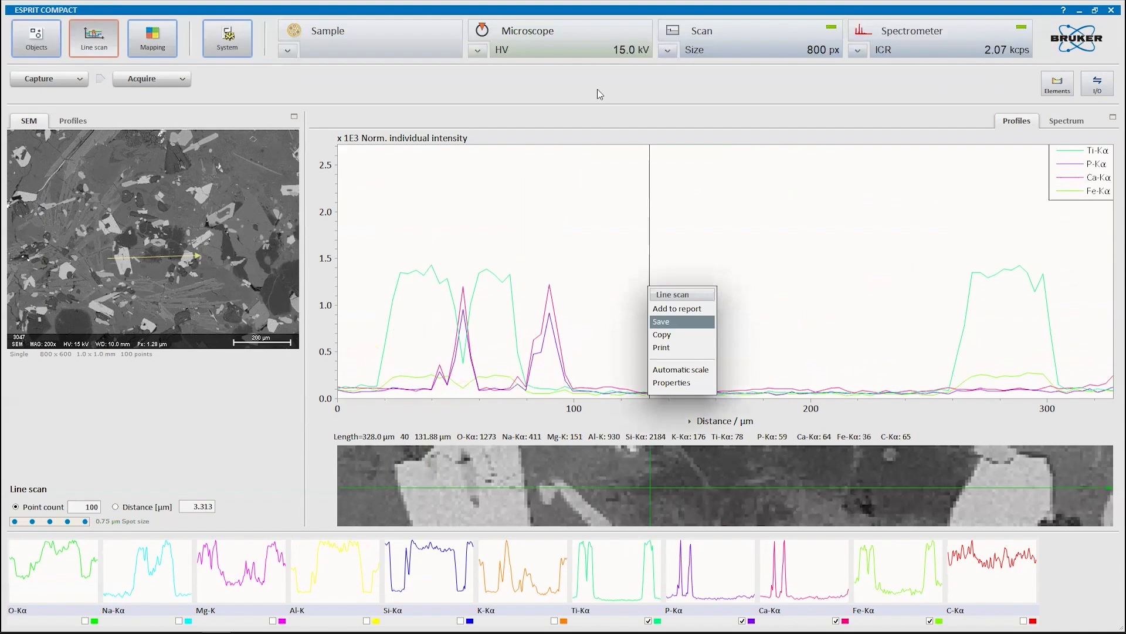
click(681, 370)
mouse_move(327, 360)
mouse_down()
mouse_move(328, 283)
mouse_move(327, 336)
mouse_up()
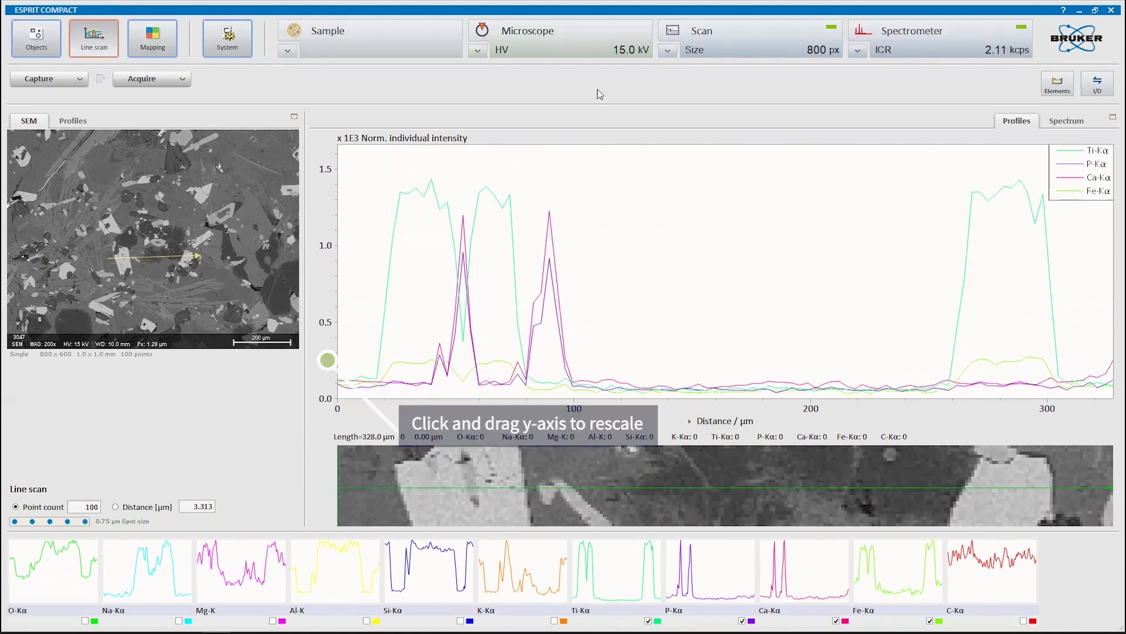
click(418, 399)
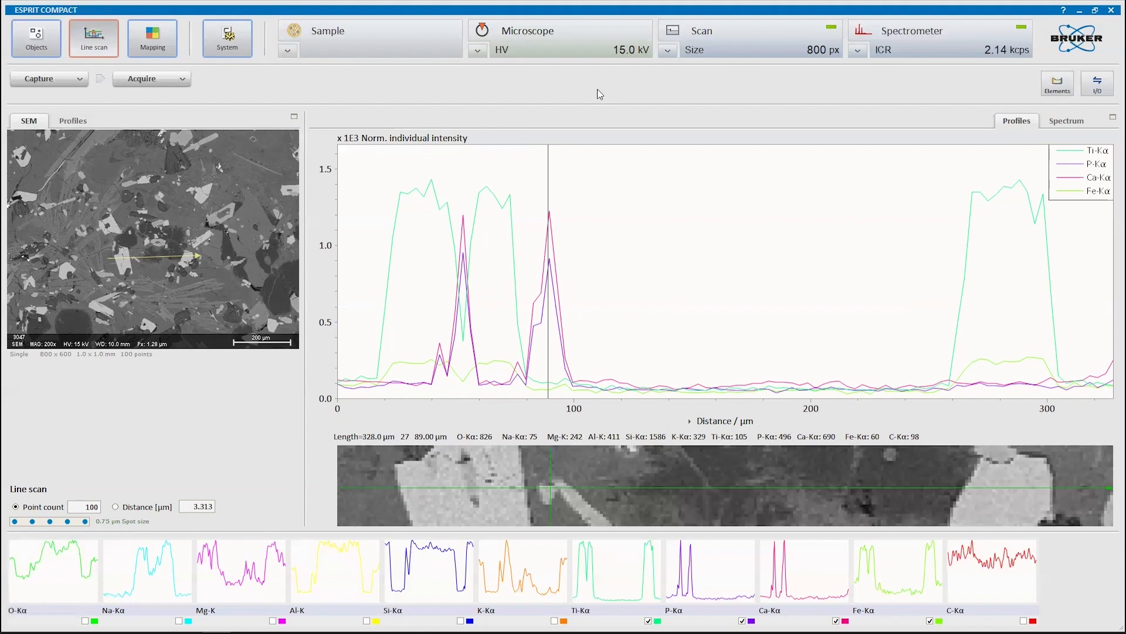
View the line scan's average spectrum and its save and copy options, and return to the element profiles
click(1097, 83)
click(1067, 121)
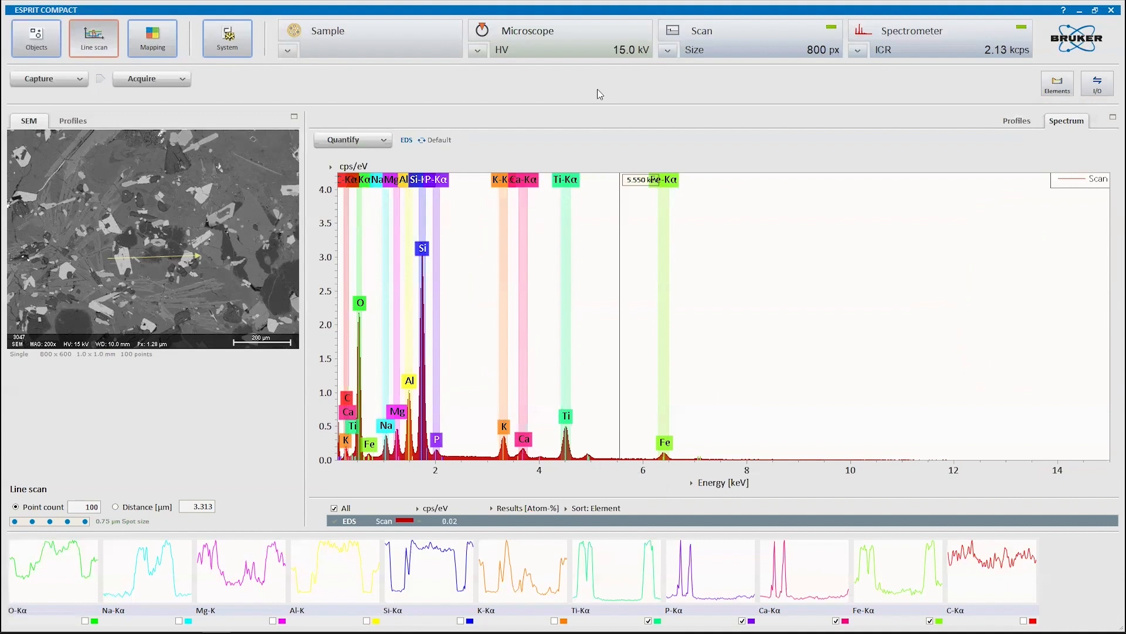
right_click(620, 274)
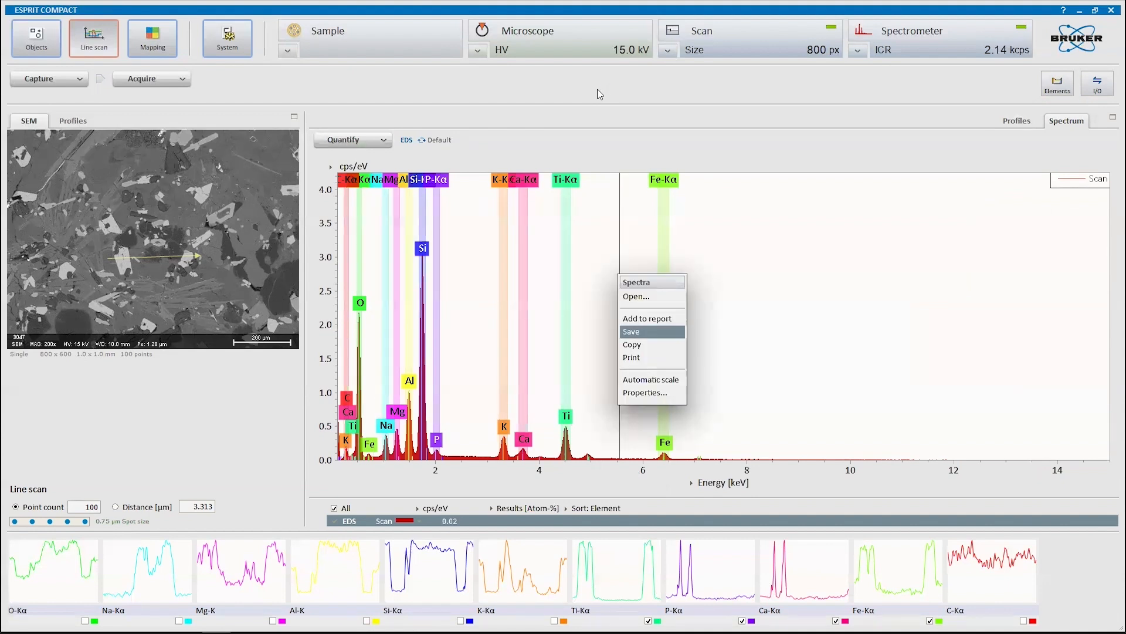
click(598, 90)
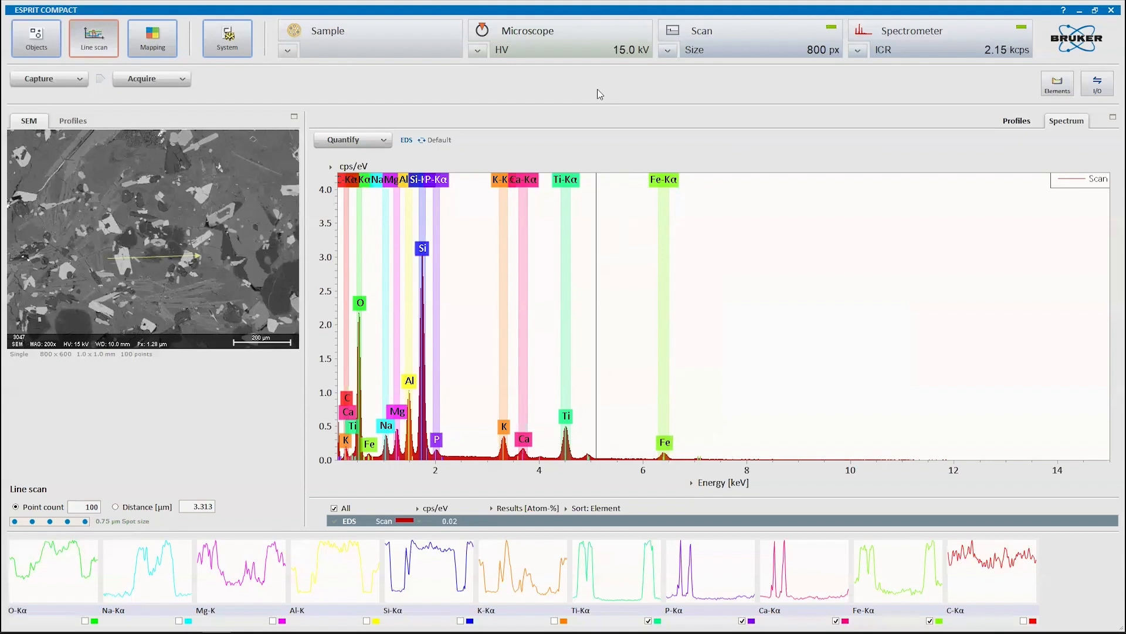
click(1016, 121)
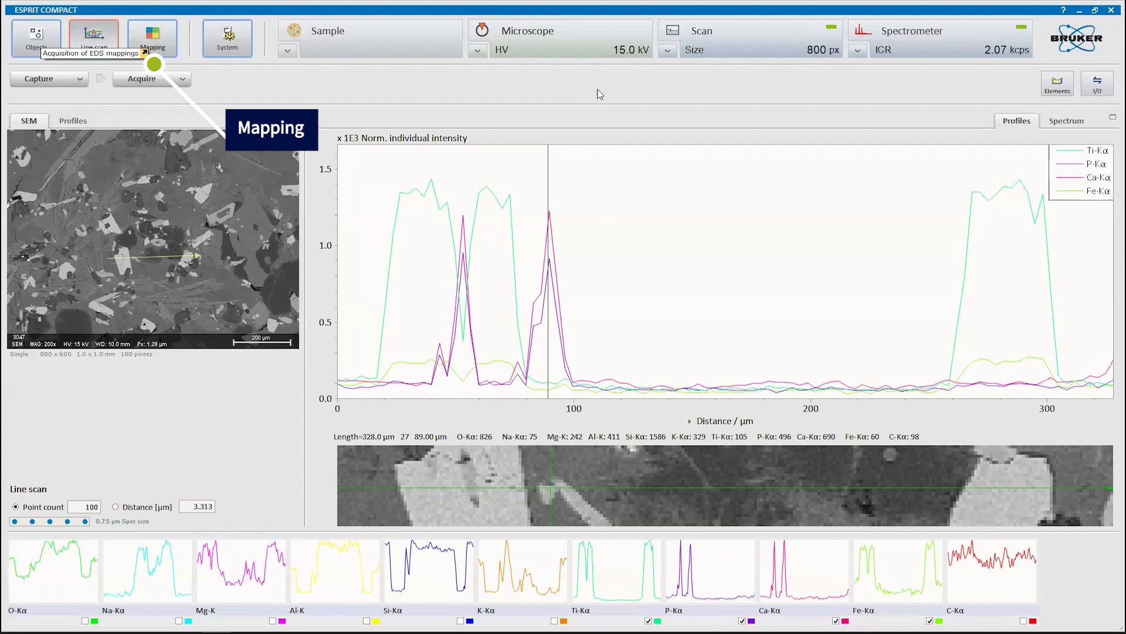
Switch to mapping mode, and in the SEM control software raise the live BSE image's magnification to x300
click(152, 39)
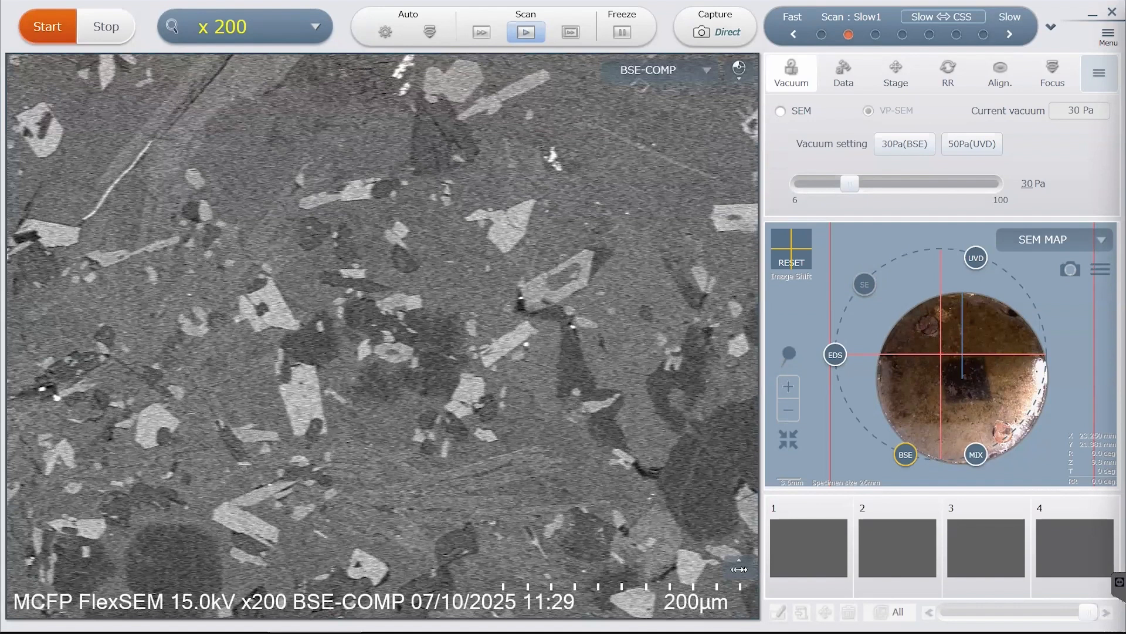
scroll(383, 336, up, 2)
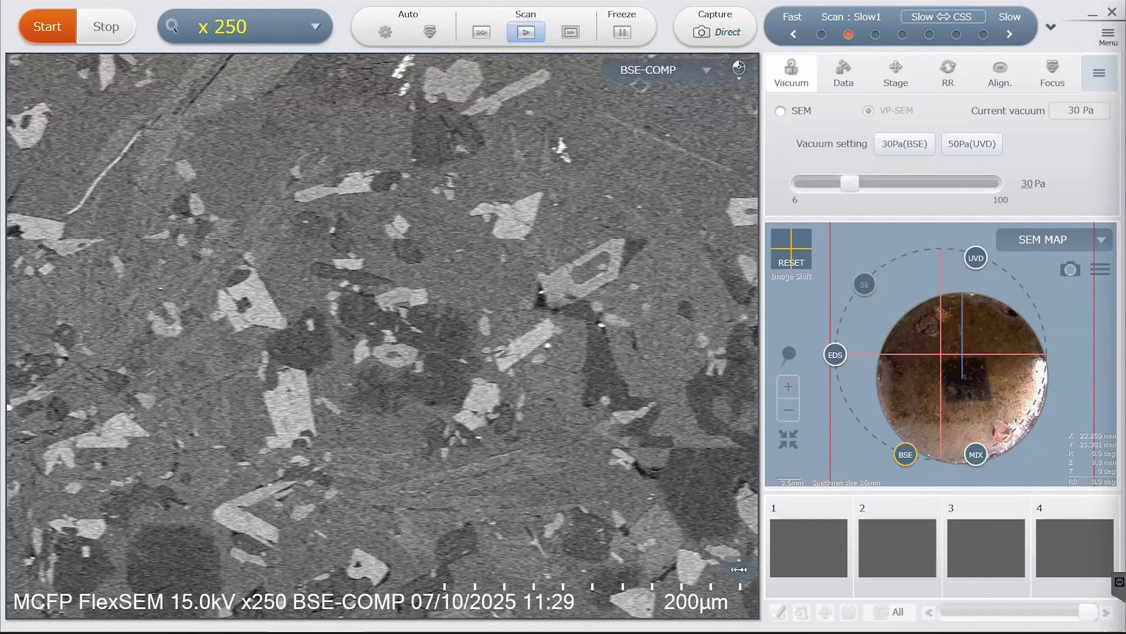
scroll(382, 336, up, 1)
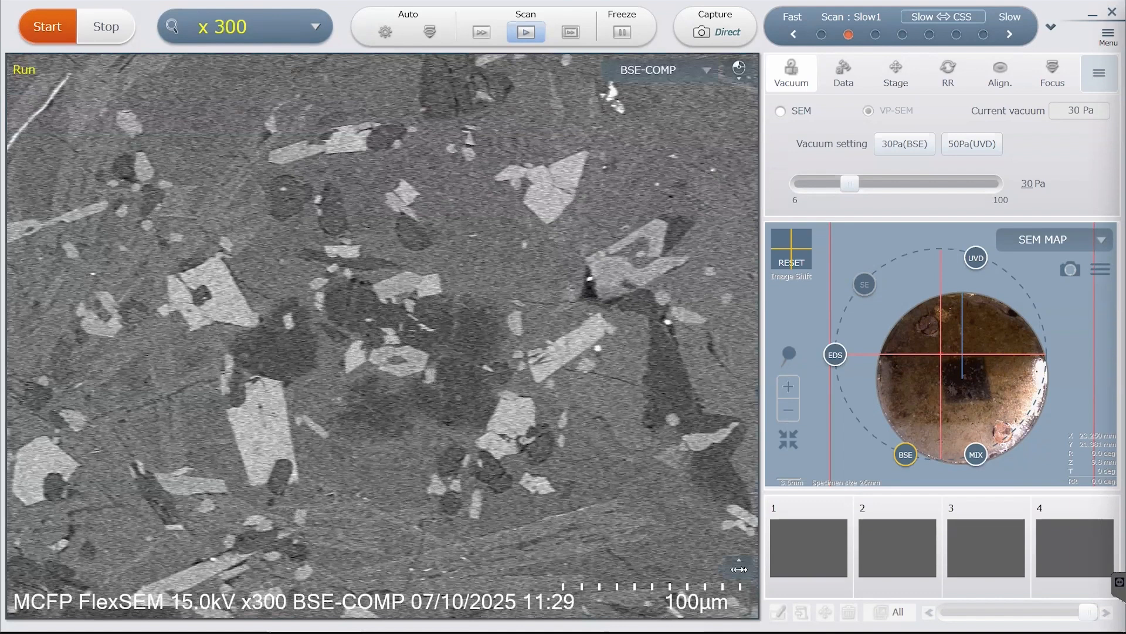
Raise the live BSE image's magnification to x350 and set the beam's spot intensity to 80.0 (High current)
scroll(382, 335, up, 1)
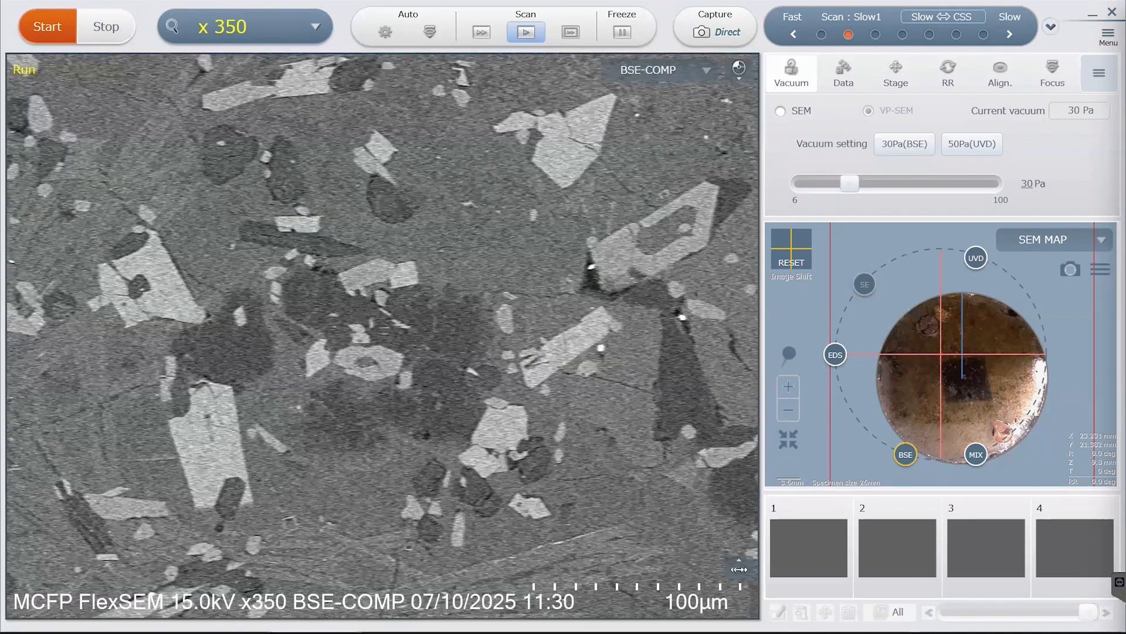
click(1051, 27)
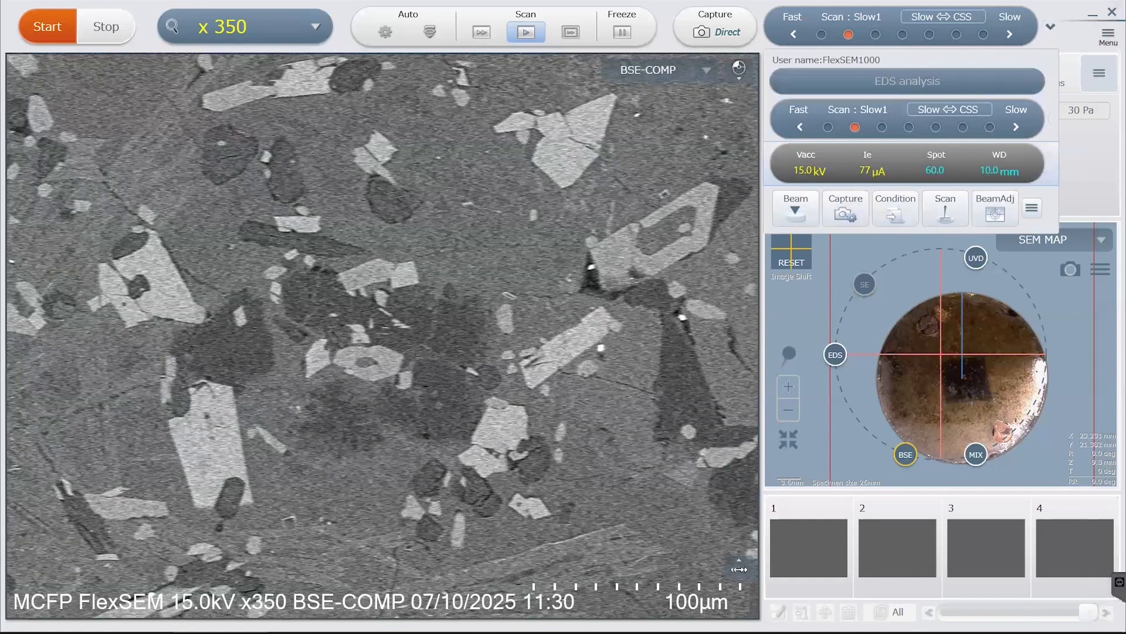
click(907, 164)
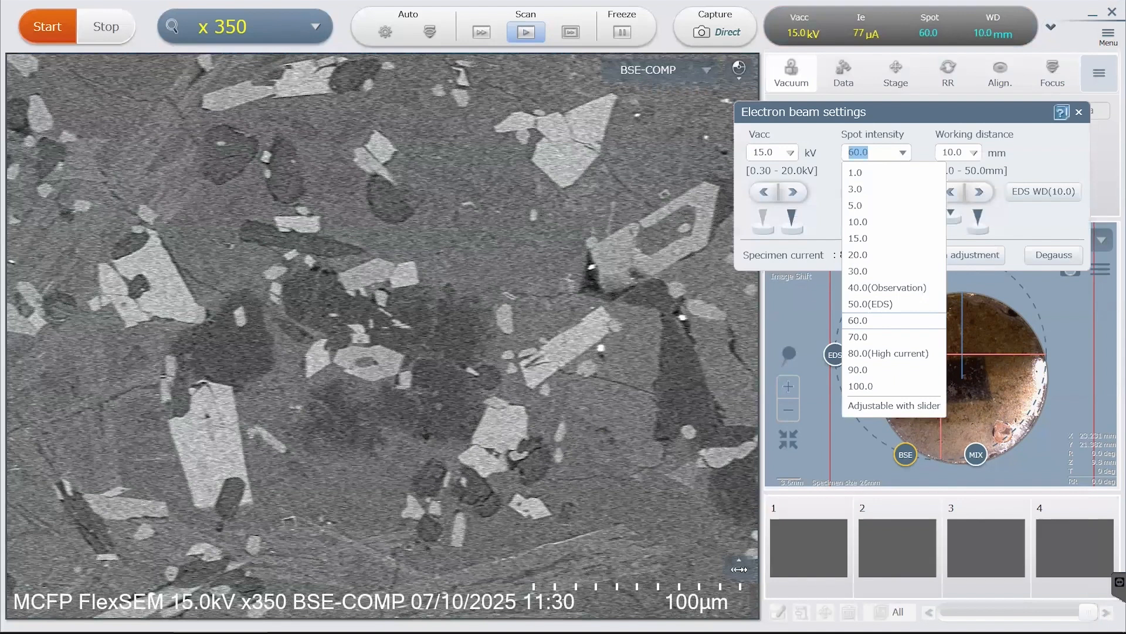
click(888, 353)
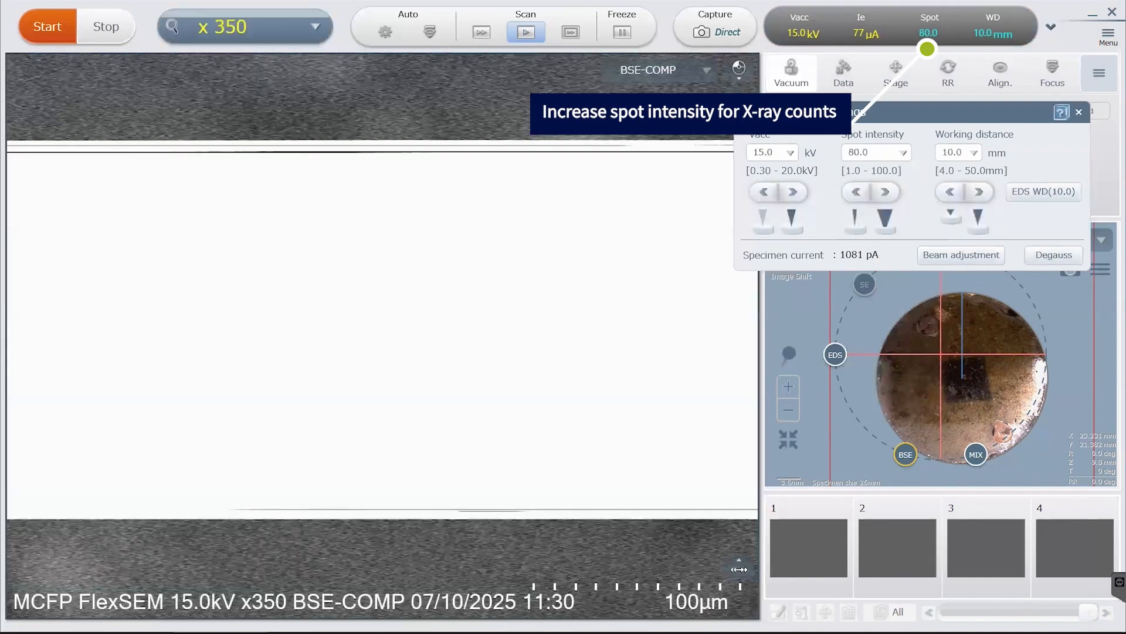
click(1078, 112)
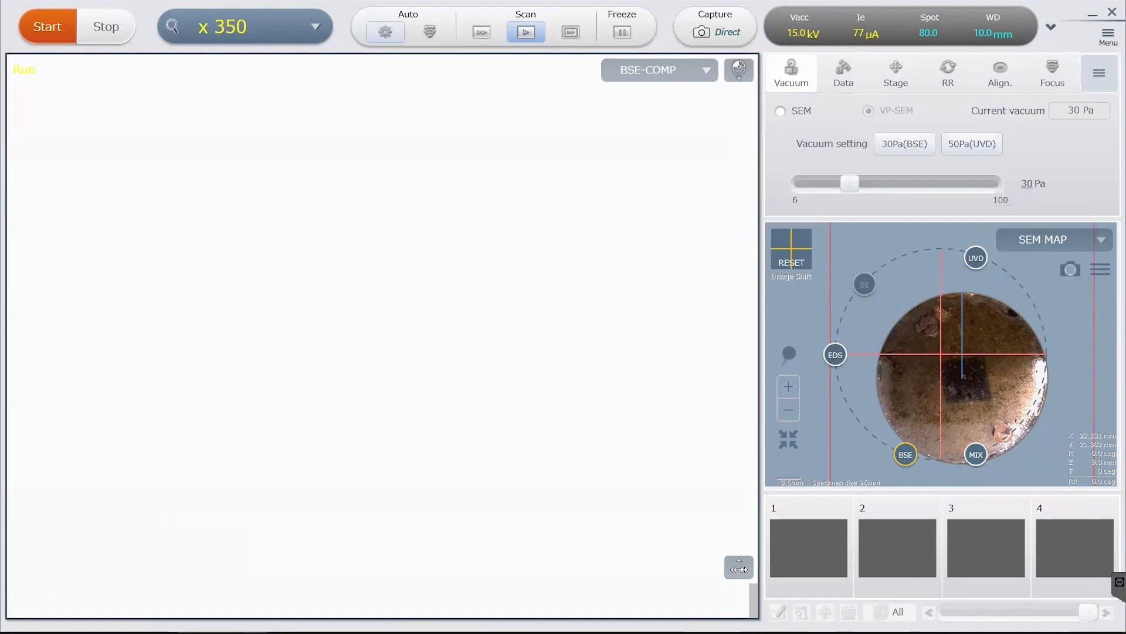
Readjust the image brightness automatically, and check focus in a reduced scan window at up to x1.09k before returning to x350
click(385, 32)
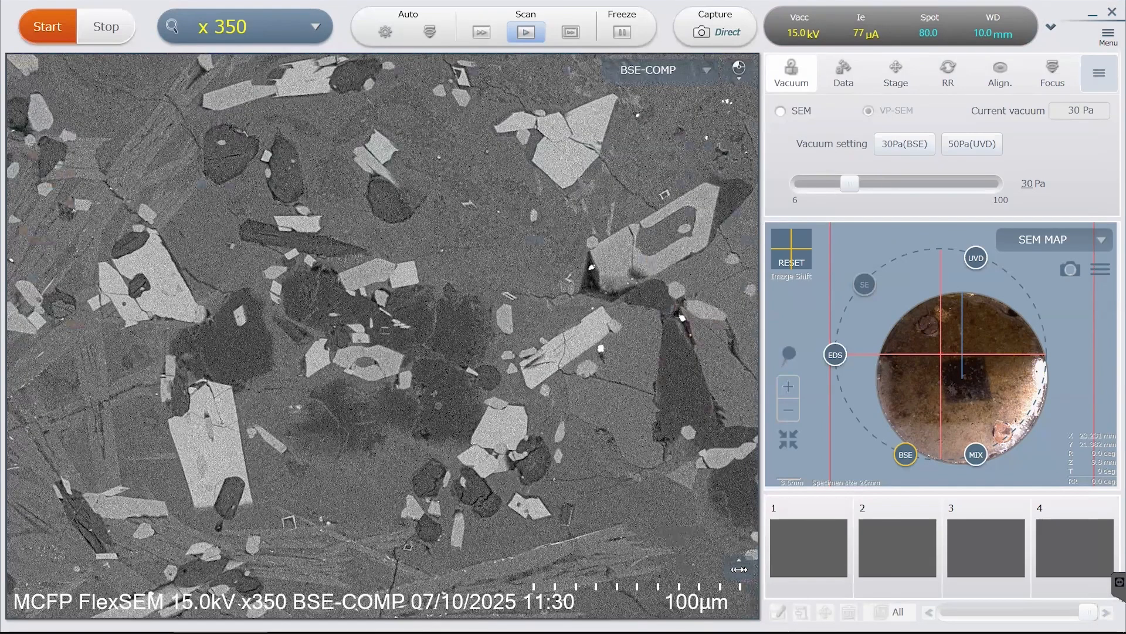
click(571, 32)
scroll(383, 335, up, 2)
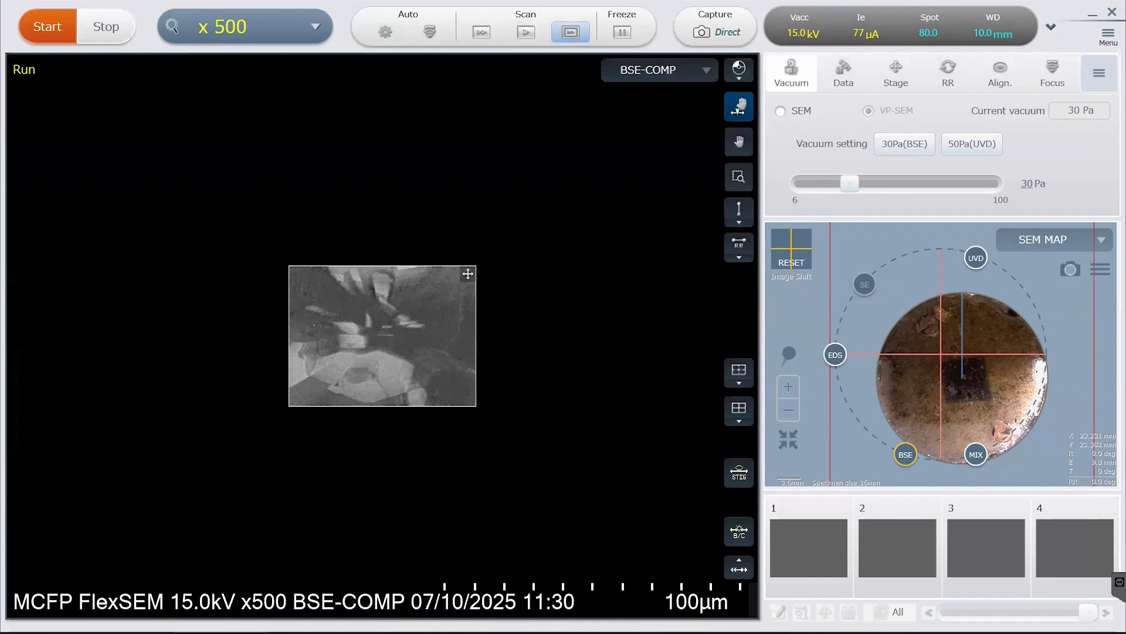
scroll(382, 335, up, 1)
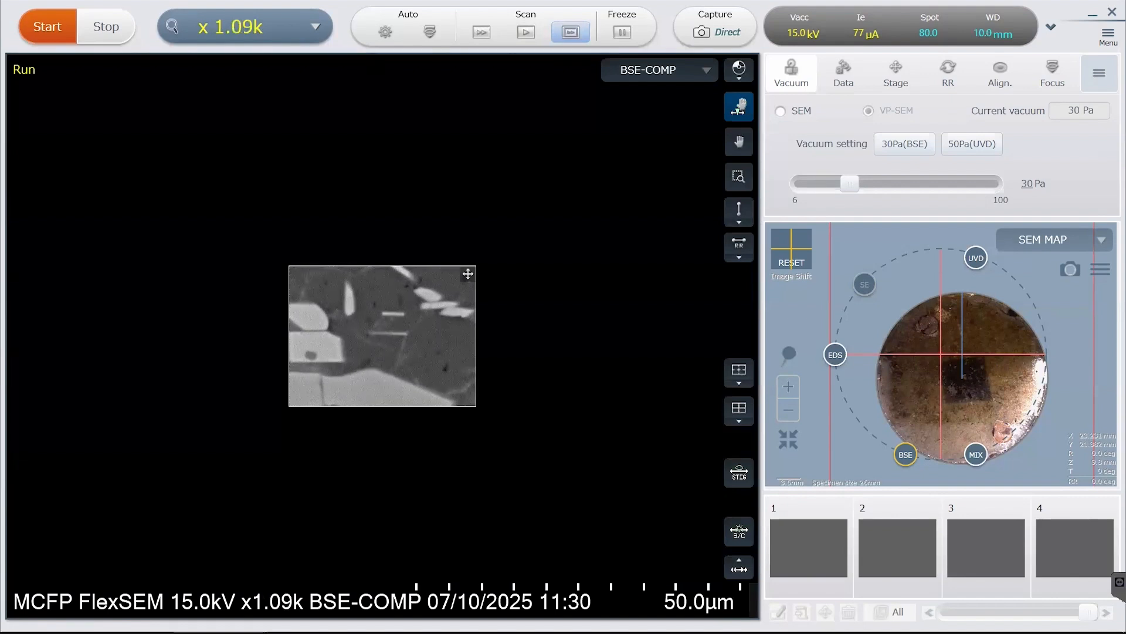
scroll(383, 336, down, 3)
scroll(383, 336, down, 4)
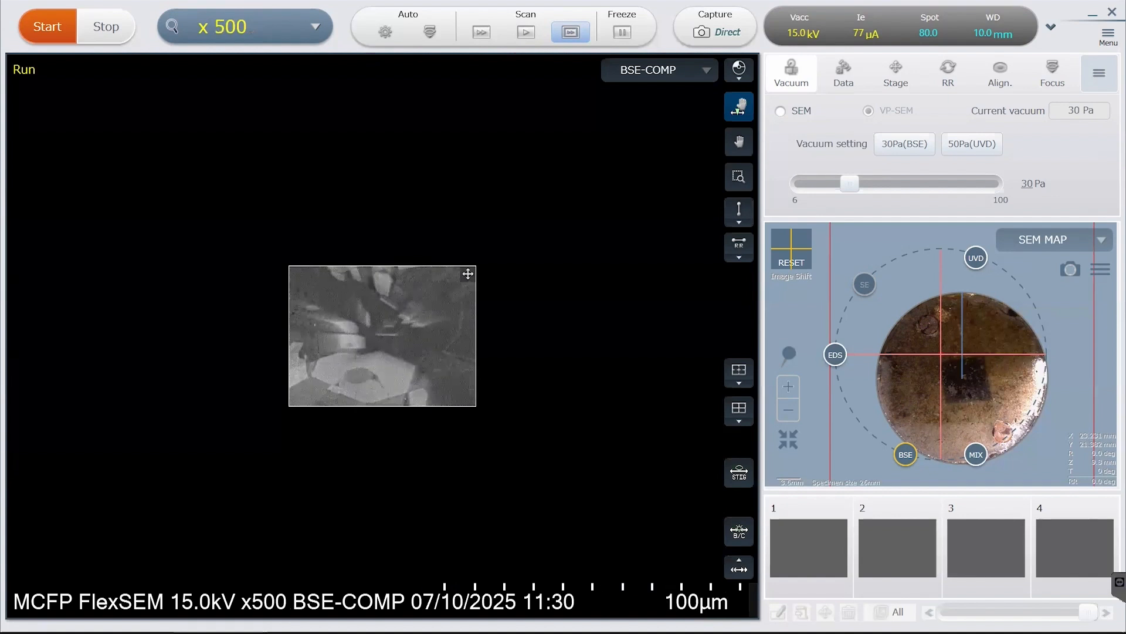
scroll(383, 336, down, 2)
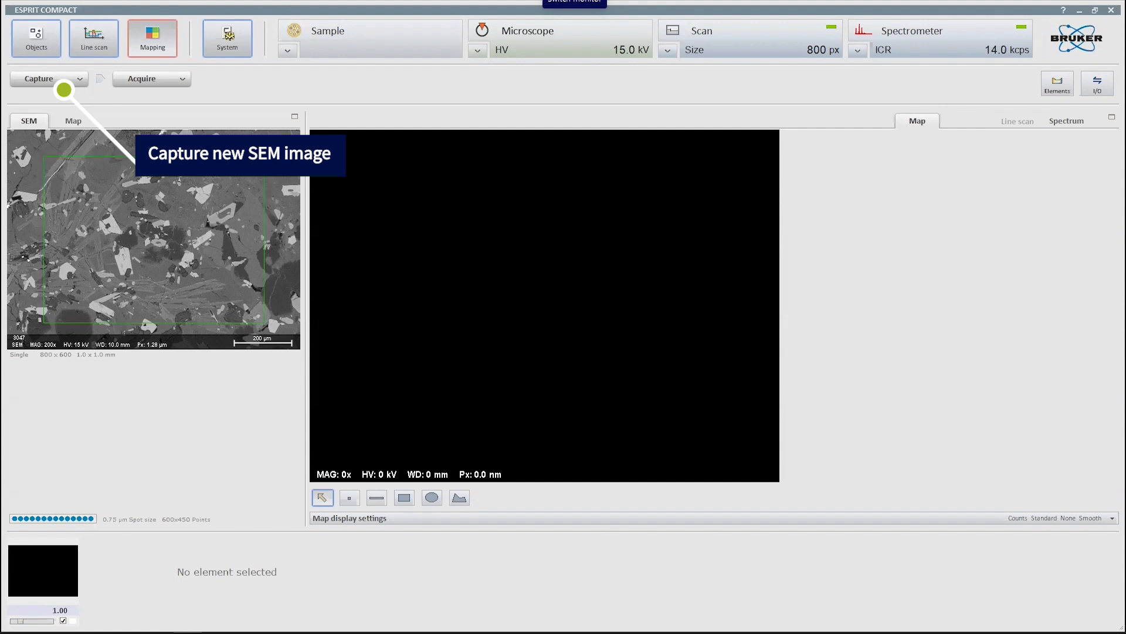
In ESPRIT Compact, capture a new SEM image, and shrink the map area to 456 x 389 points and reposition it
click(40, 78)
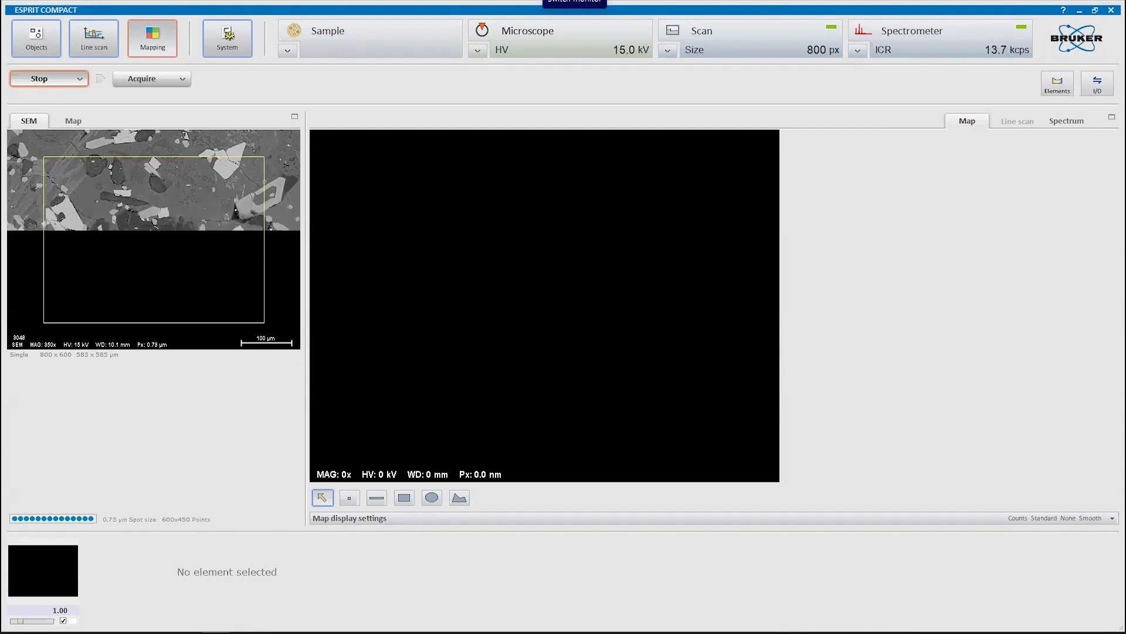
click(153, 240)
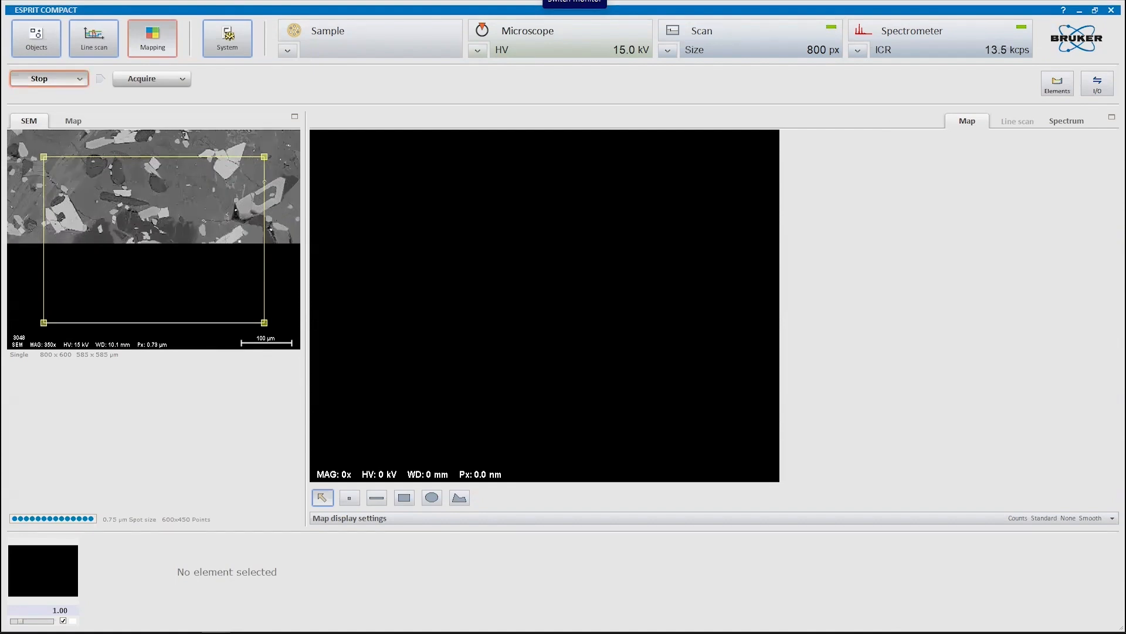
drag(44, 156, 96, 179)
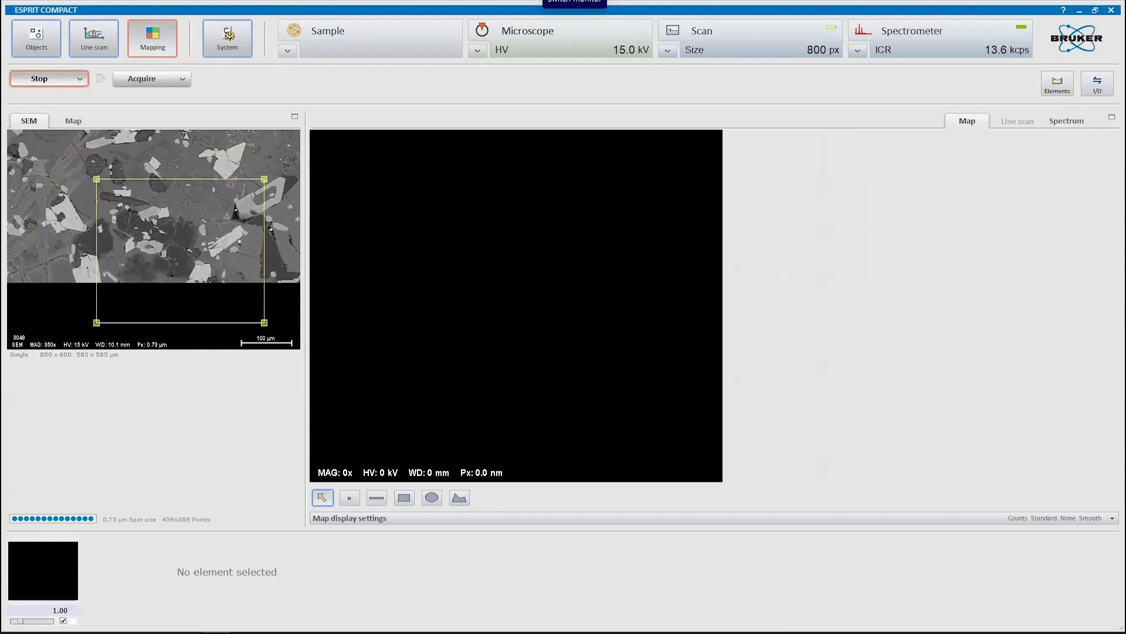
drag(180, 250, 204, 233)
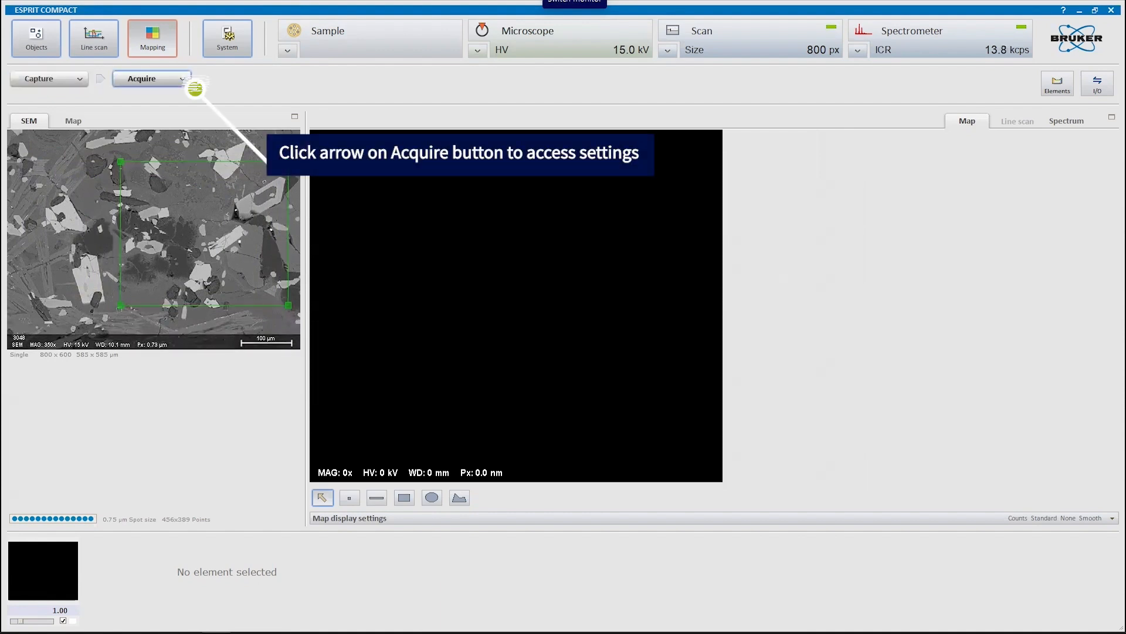
Set the map area to Full in the map acquisition settings, keeping the Manual map time
click(184, 80)
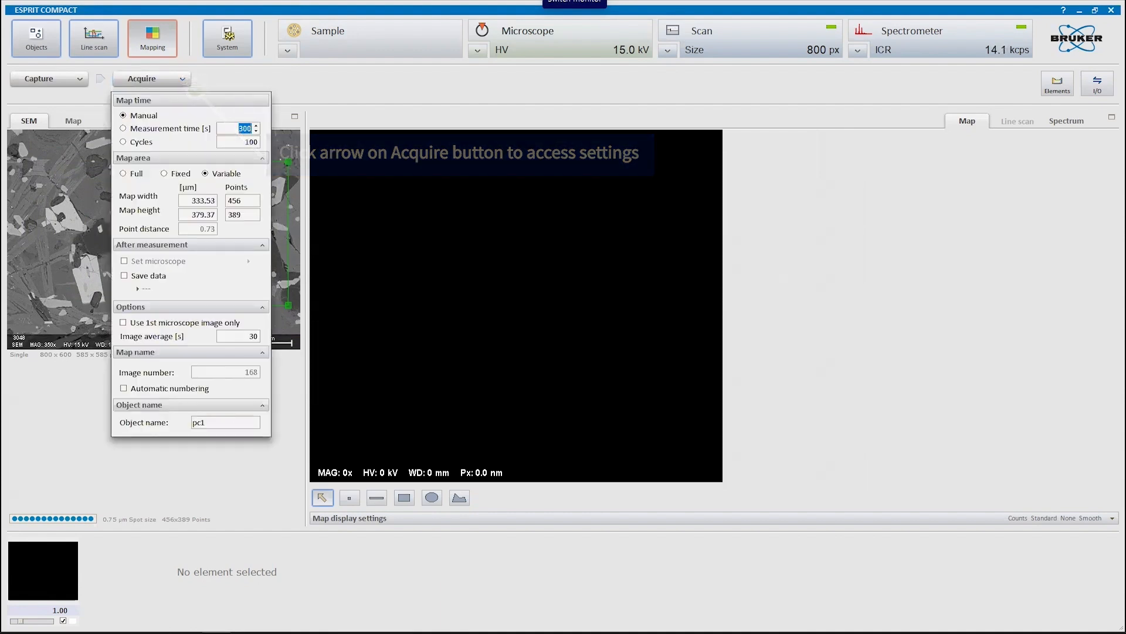
click(123, 173)
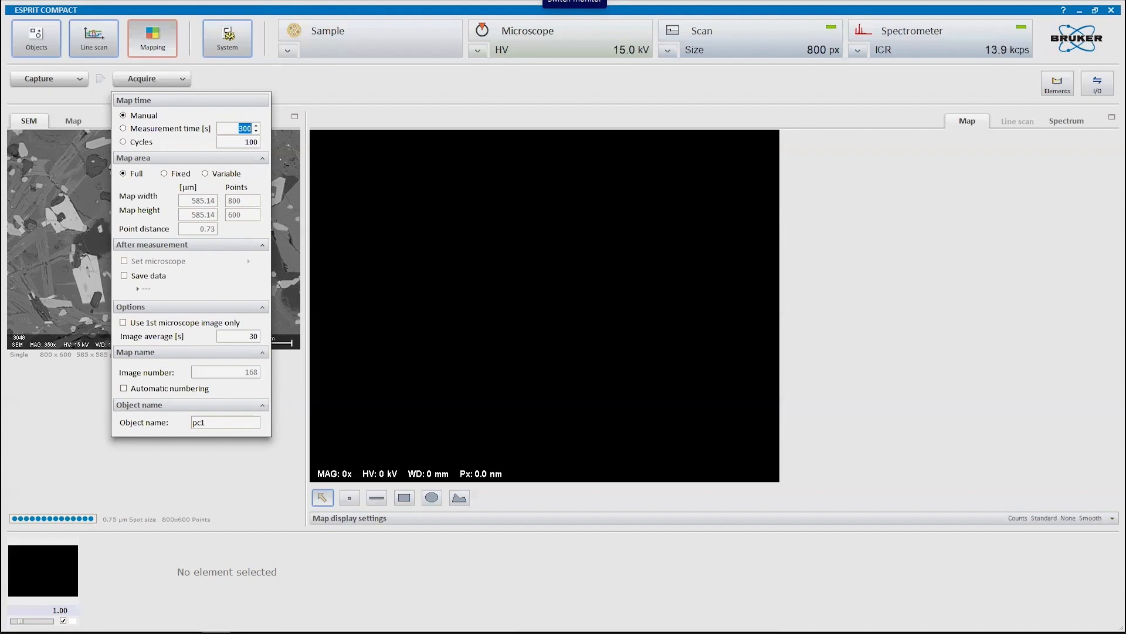
key(Escape)
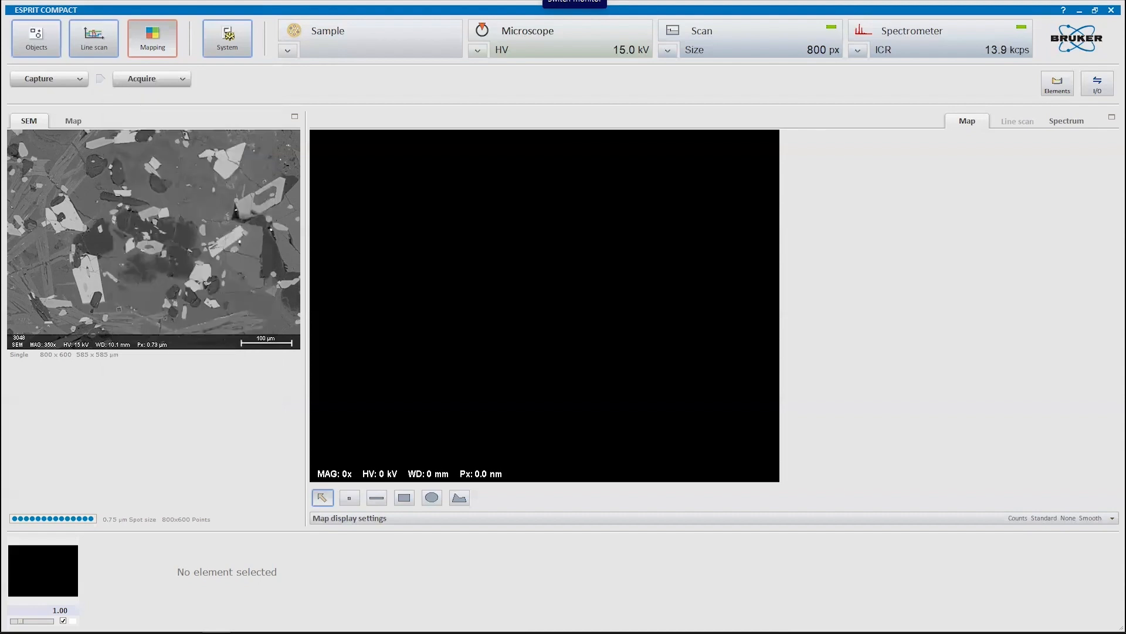
Start the map acquisition, and view the running map's spectrum before returning to the element maps
click(142, 79)
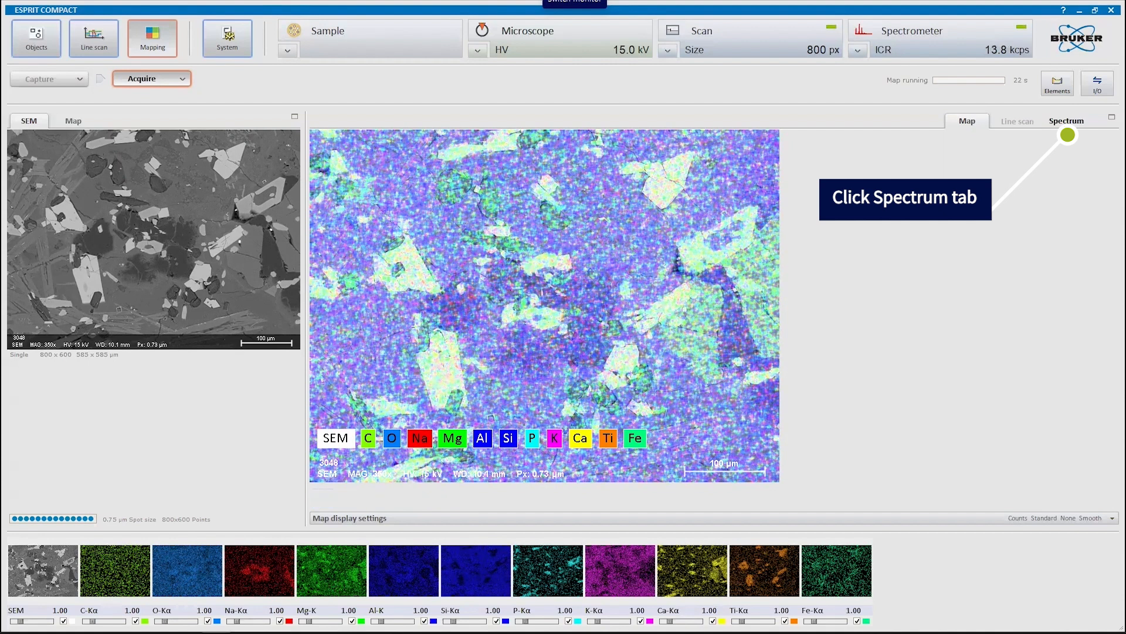
click(1067, 122)
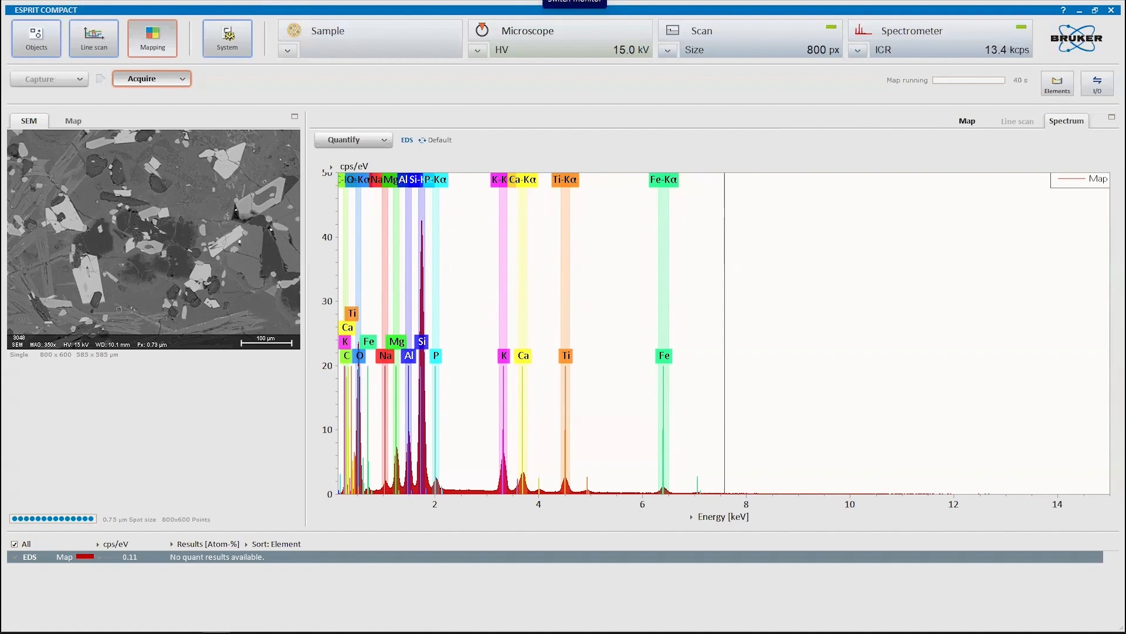
click(967, 121)
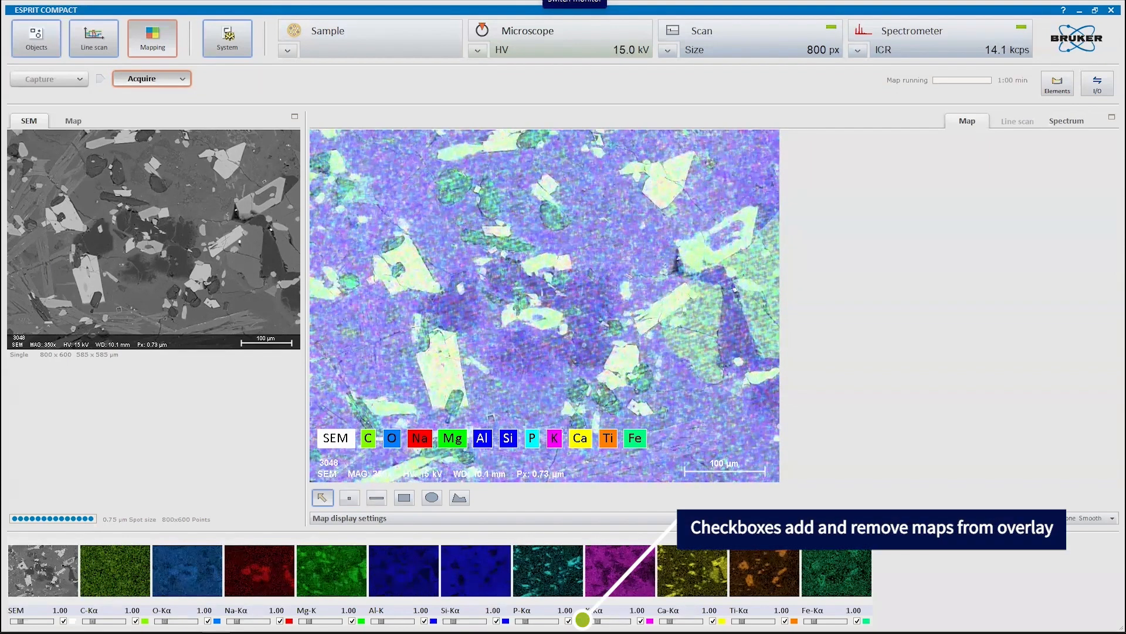
Remove the C, O, Al, Si, K and Fe maps and the SEM image from the overlay, using Enhanced color mixing
click(136, 620)
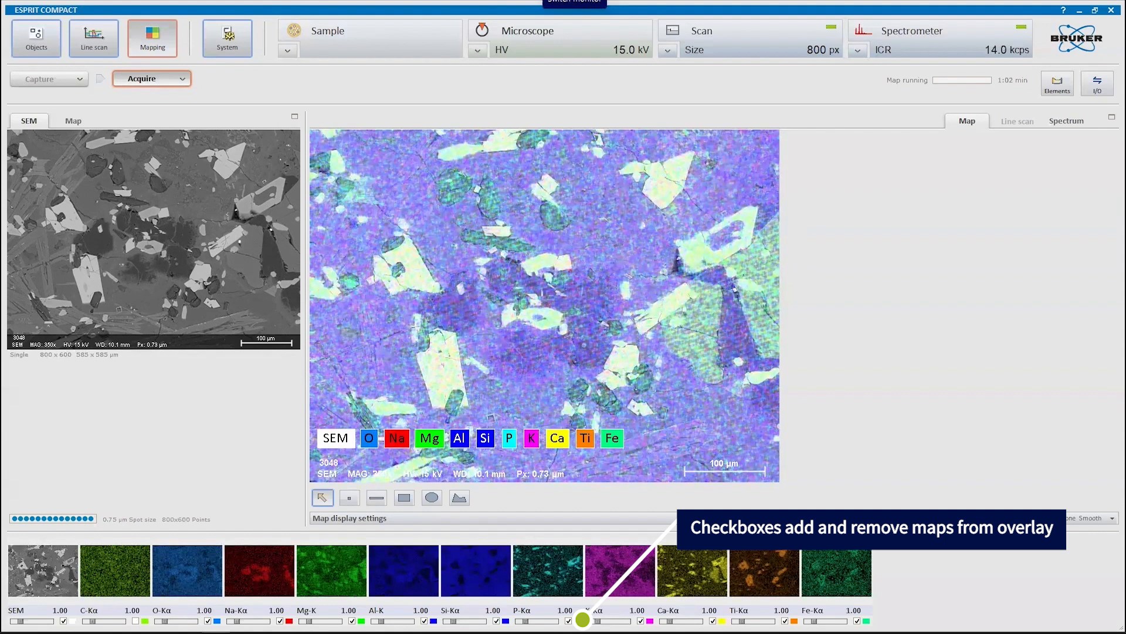
click(207, 621)
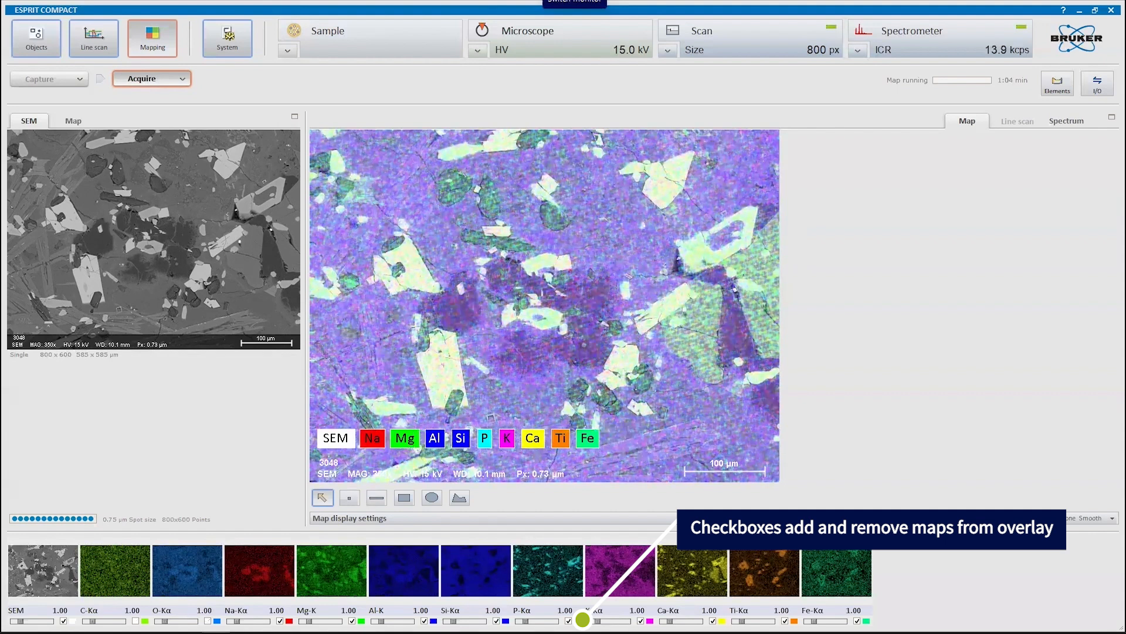
click(424, 621)
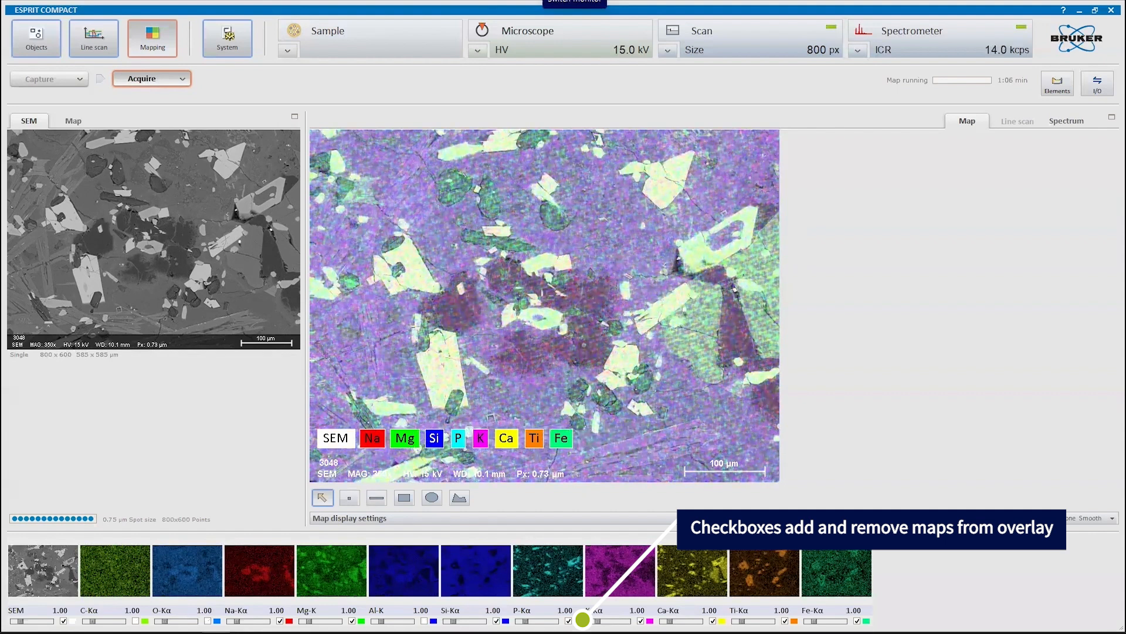
click(496, 621)
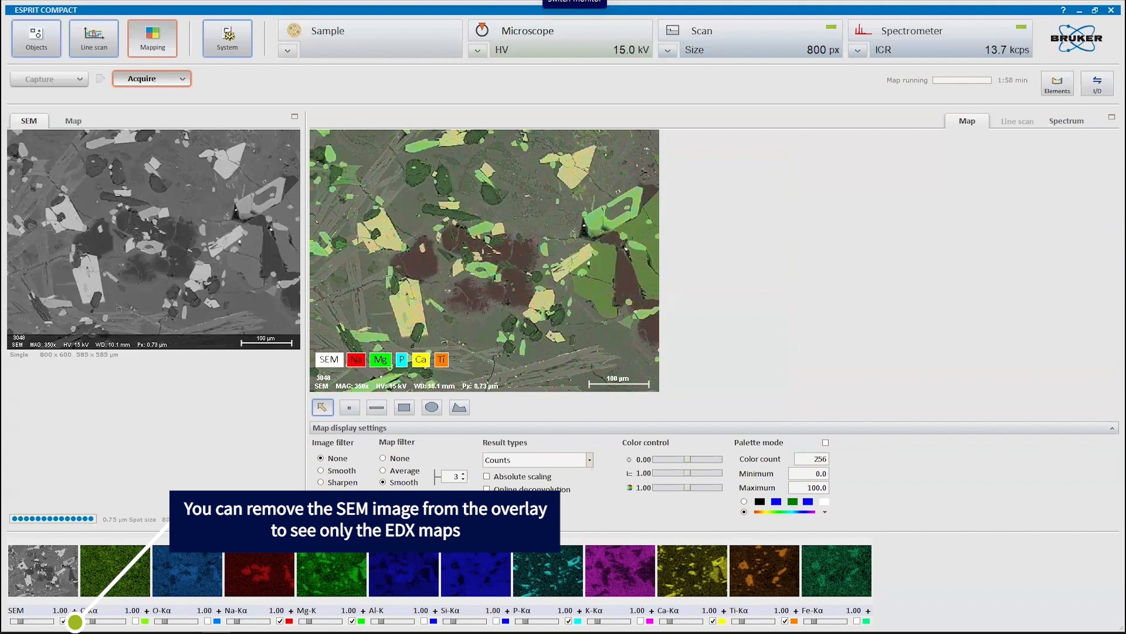
click(63, 620)
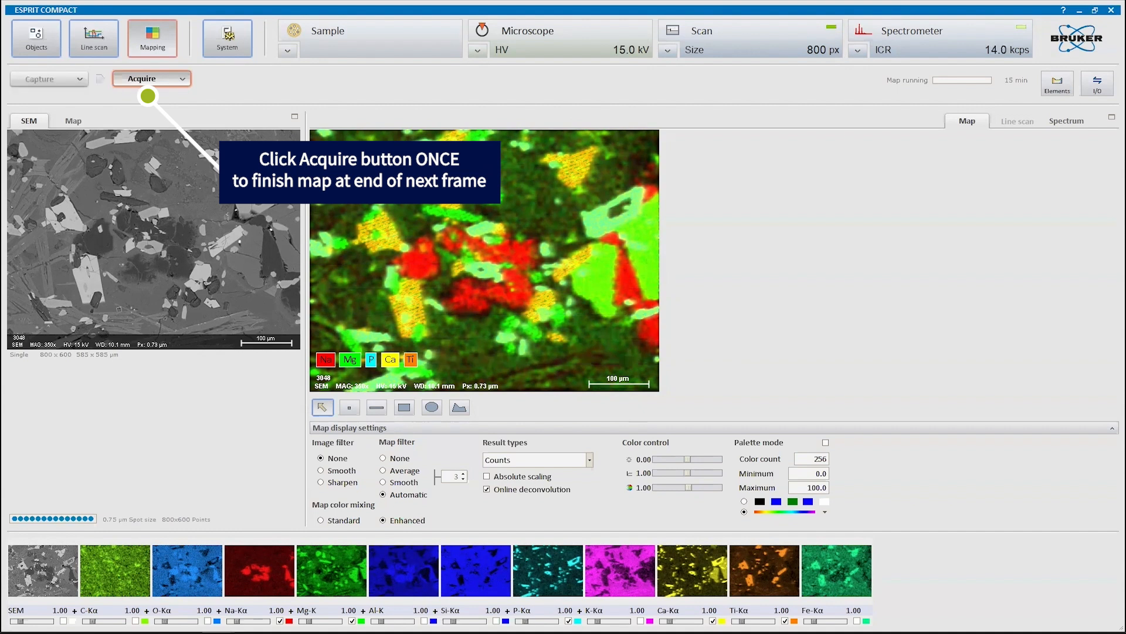
Finish the map at the end of its frame with the Mg map colored blue, and set the map filter to Smooth
click(133, 81)
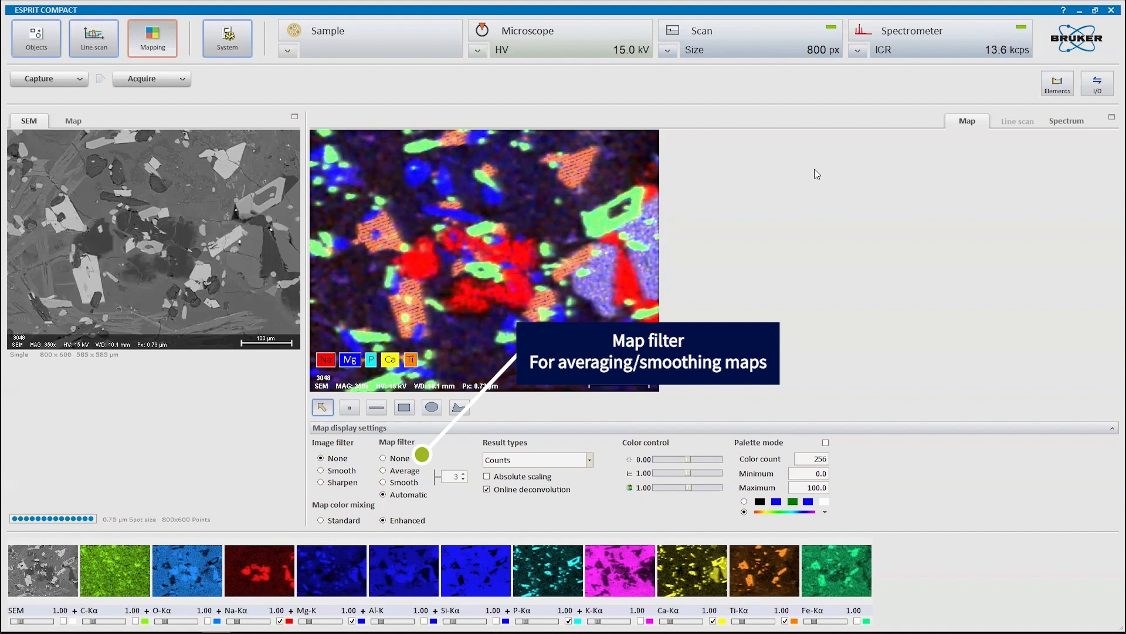
key(space)
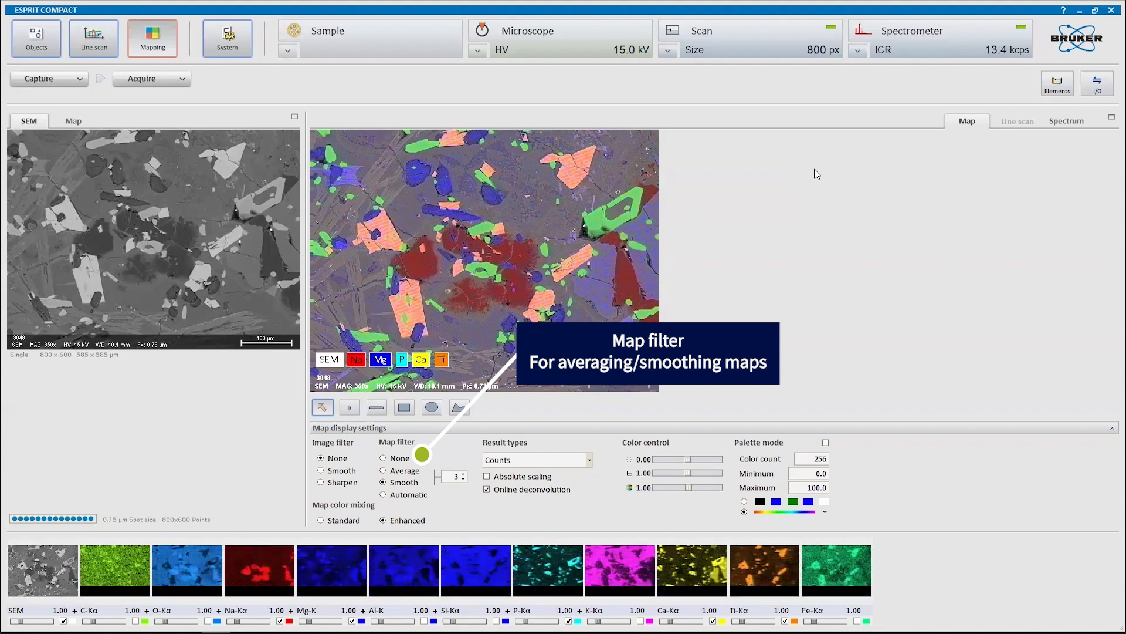
key(space)
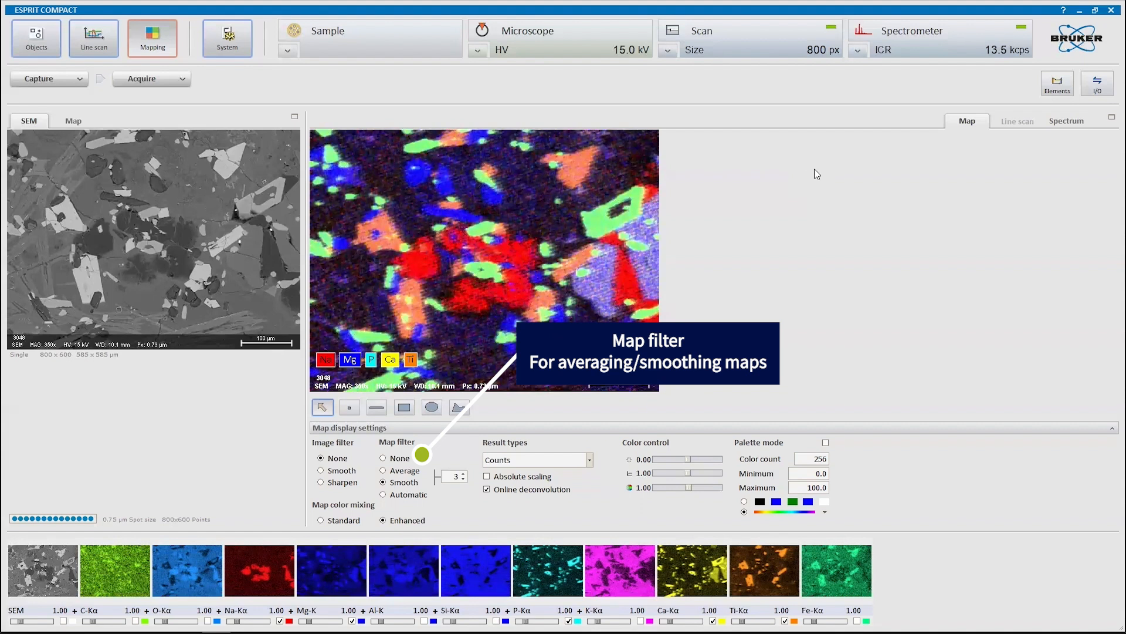
Compare Smooth filter sizes 5 and 7, Average and None, and settle on the Automatic filter with color control values 0.55 and 1.20
key(Up)
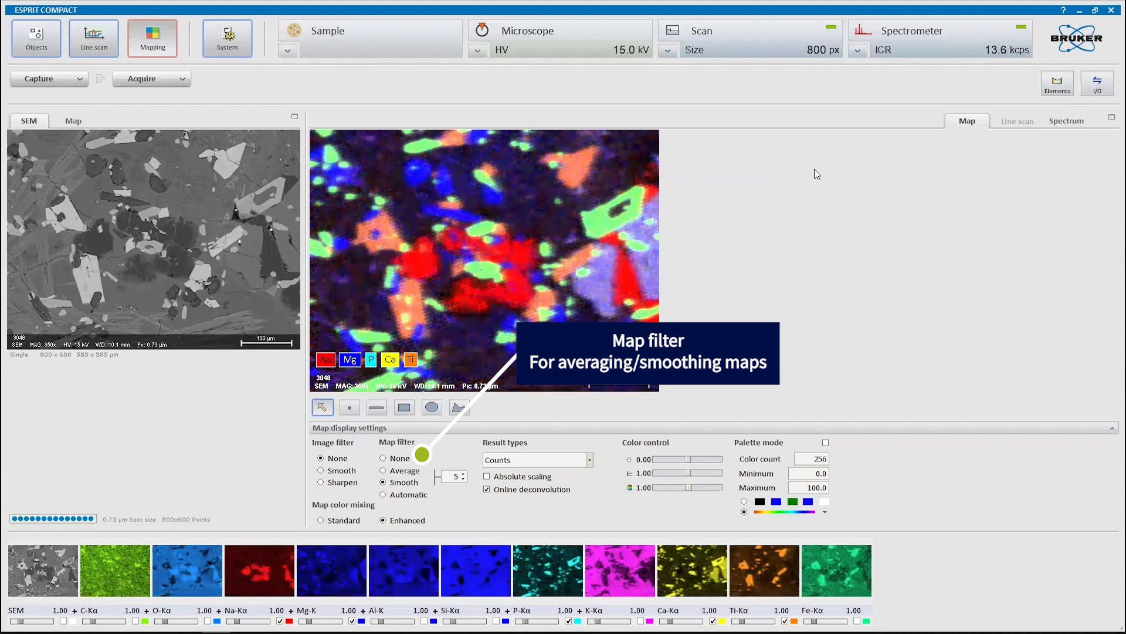
key(Up)
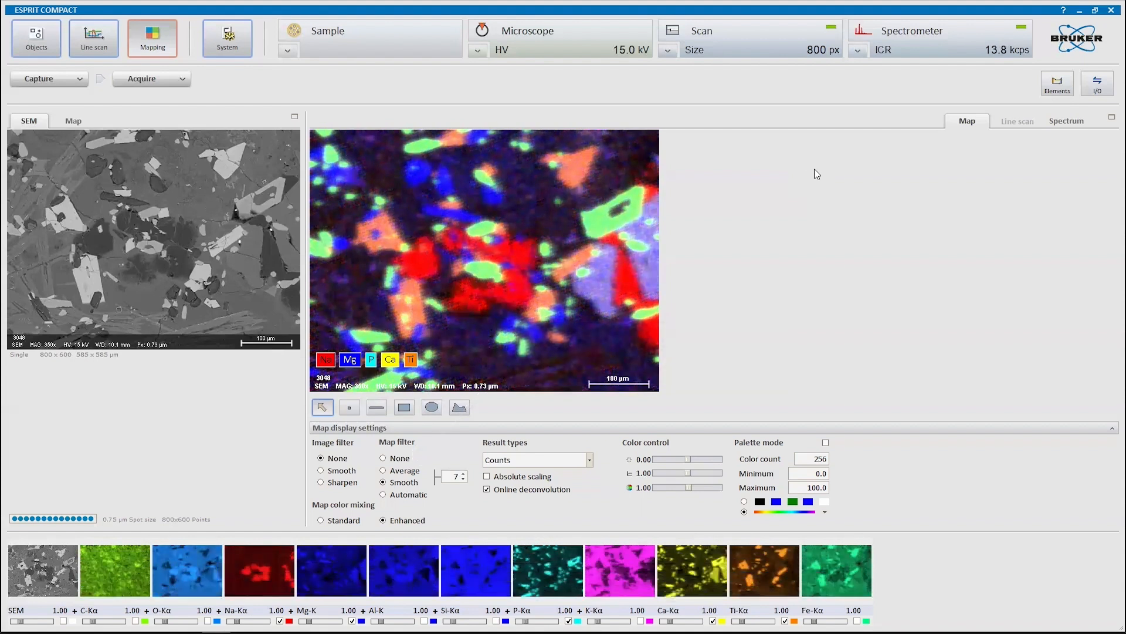
key(Up)
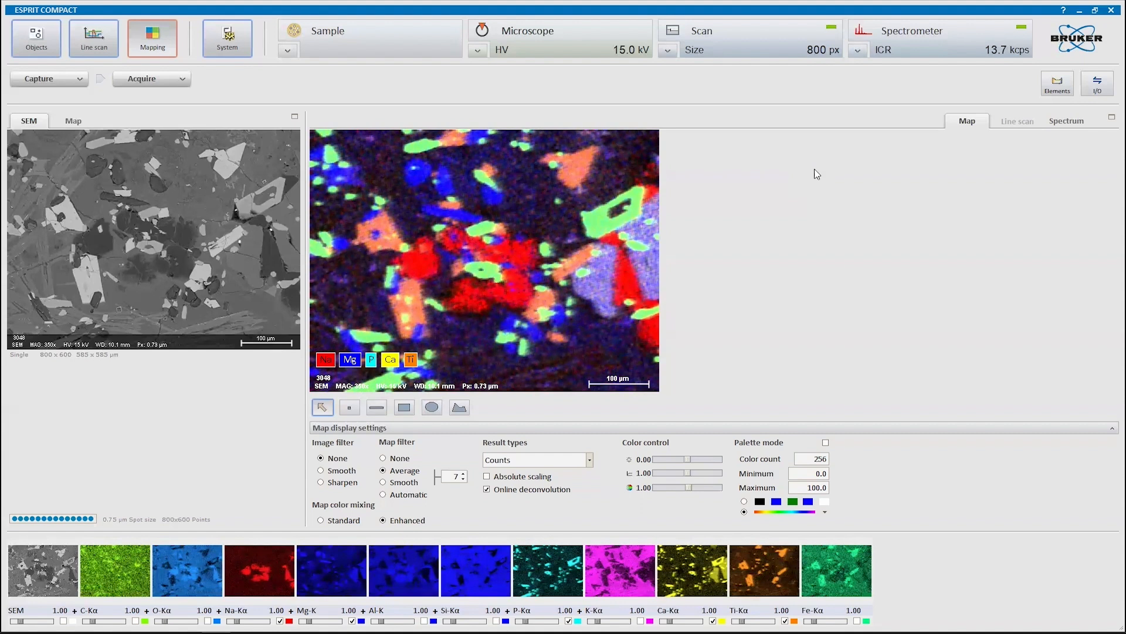
key(Up)
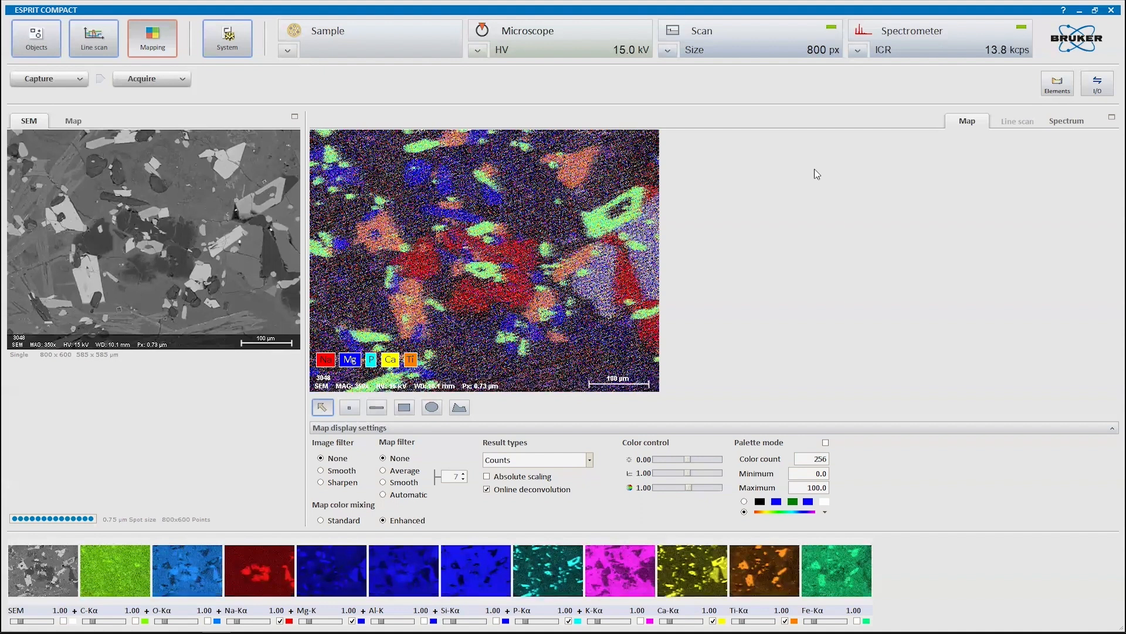
key(Up)
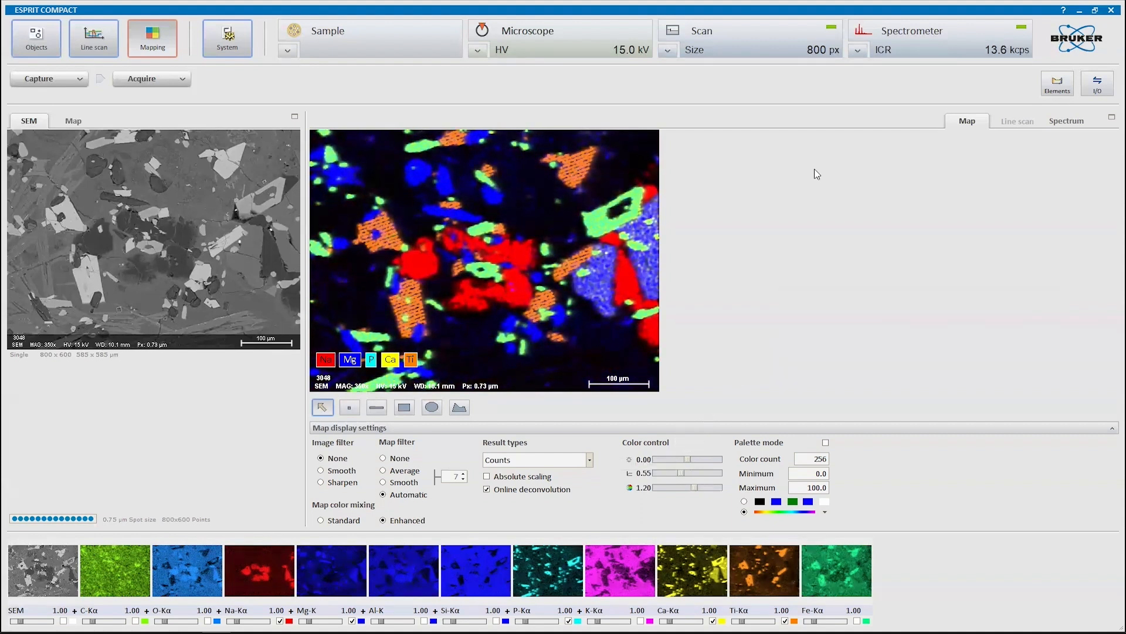
View the load, save and report options for the map data
click(1097, 83)
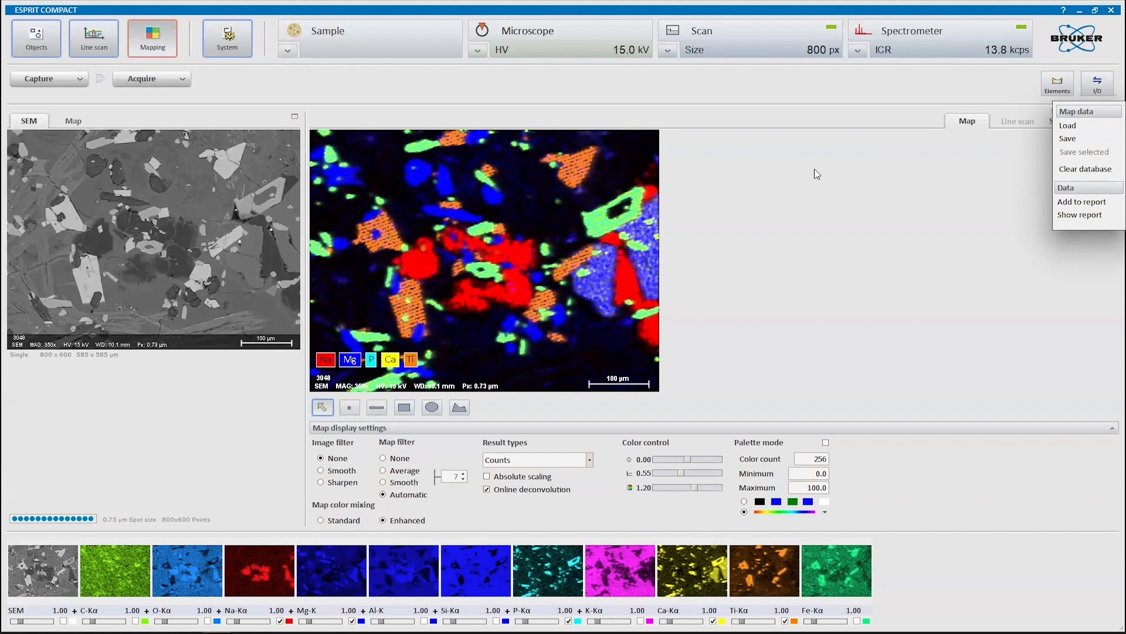
key(Escape)
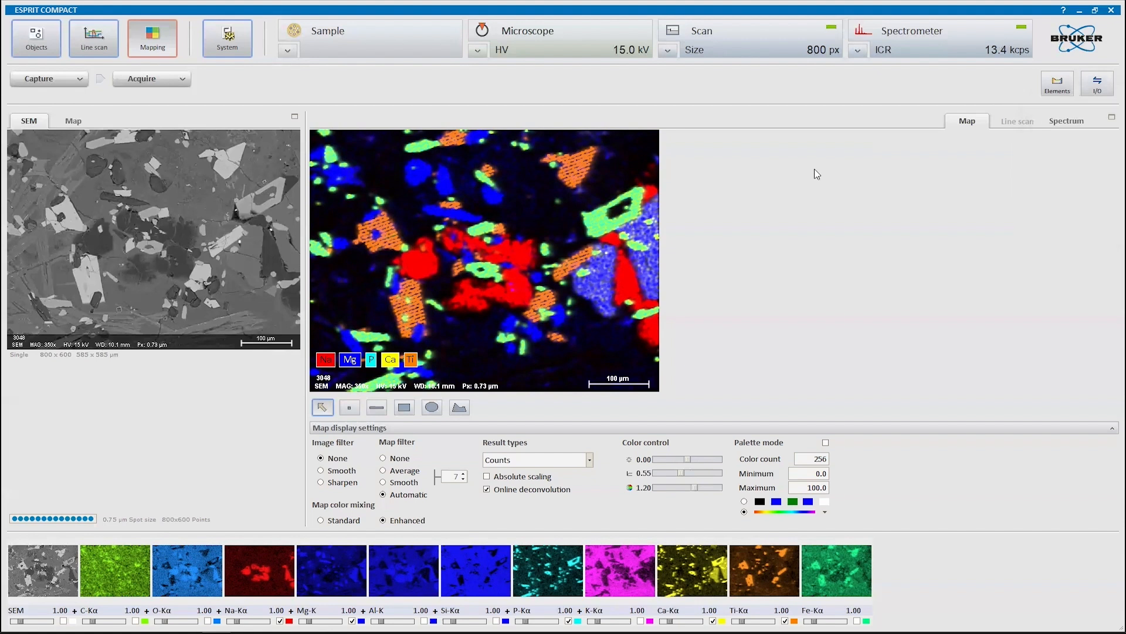
View the spectrum of the whole map and its available options
key(ctrl+Tab)
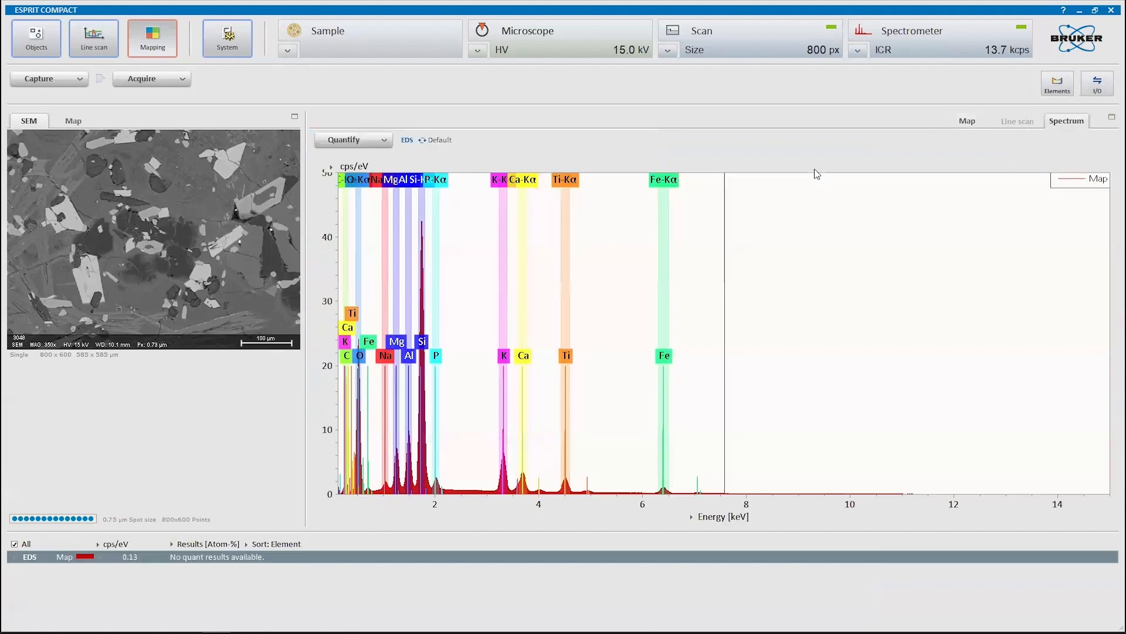
right_click(599, 281)
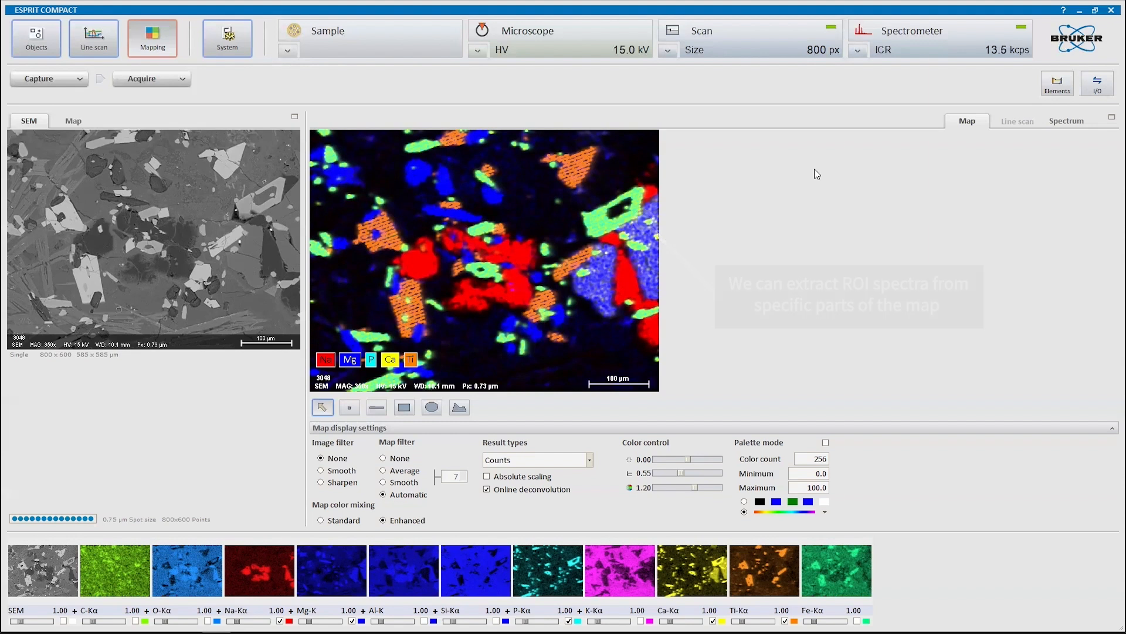
Trace a polygon region around the large green, hollow-centered grain near the map's right edge to extract its spectrum
click(459, 407)
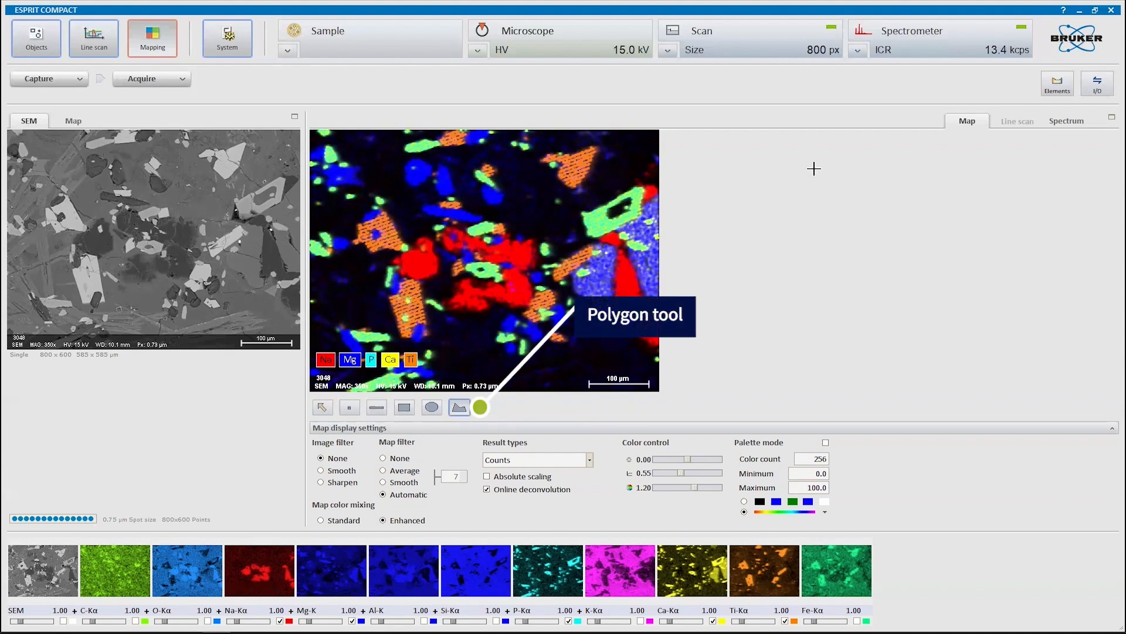
click(583, 214)
click(594, 237)
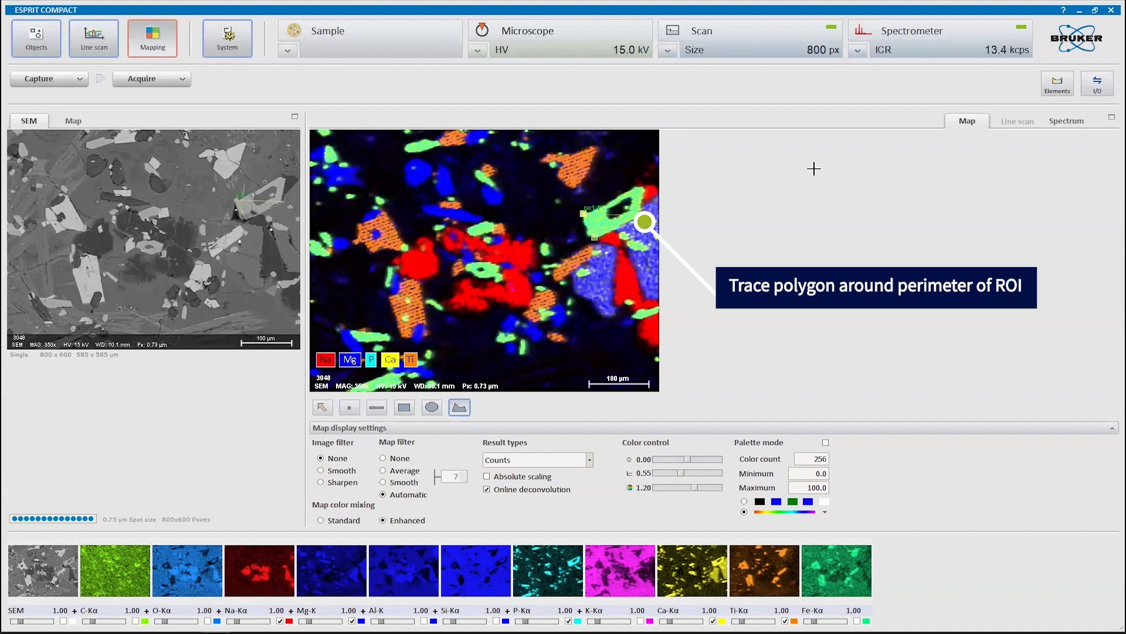
click(641, 186)
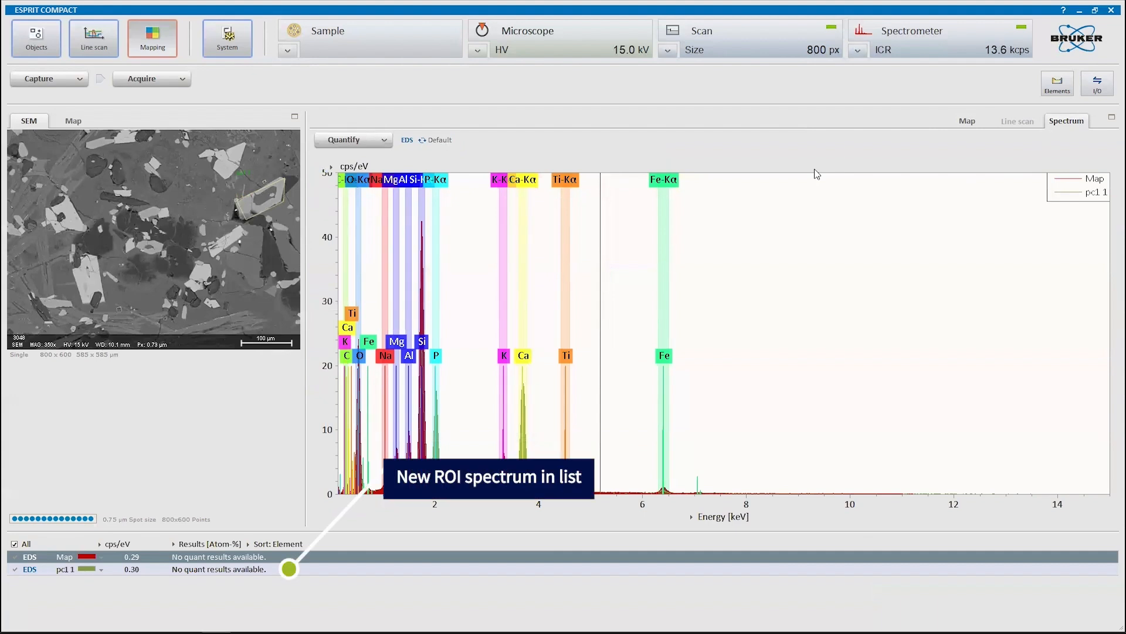
Turn off the display of all spectra together and show only the spectrum extracted from the polygon region
click(14, 543)
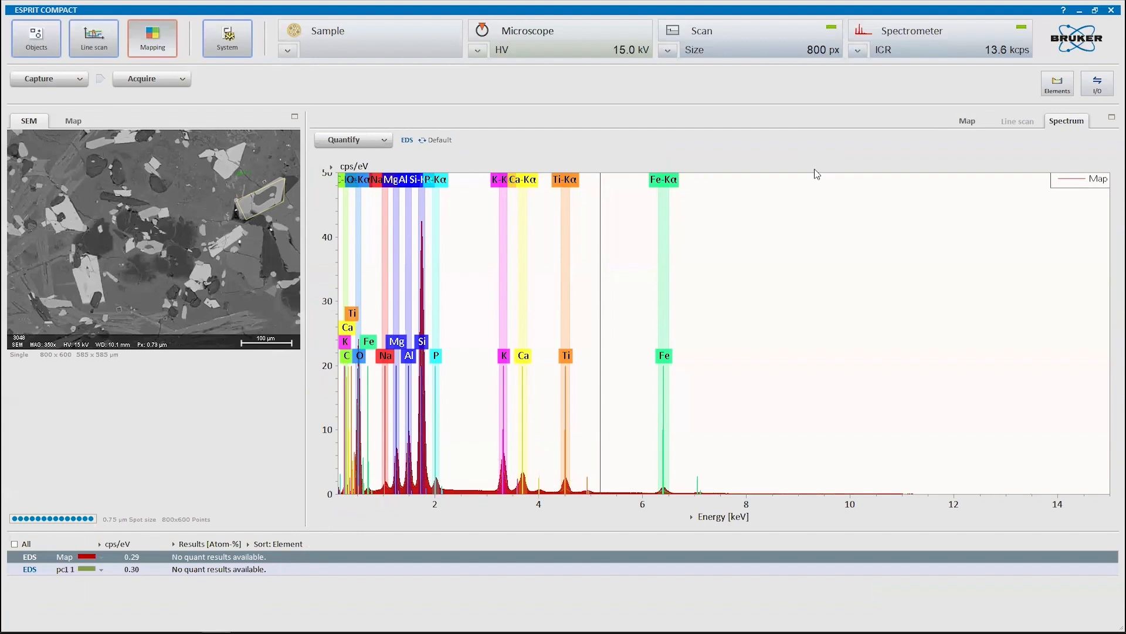
key(Down)
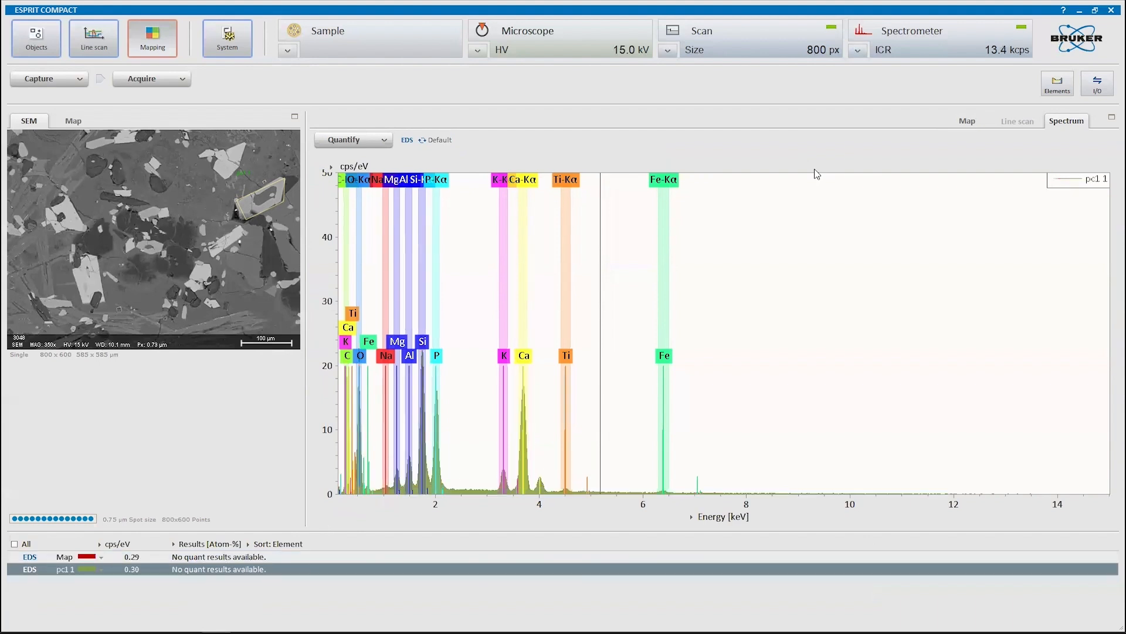